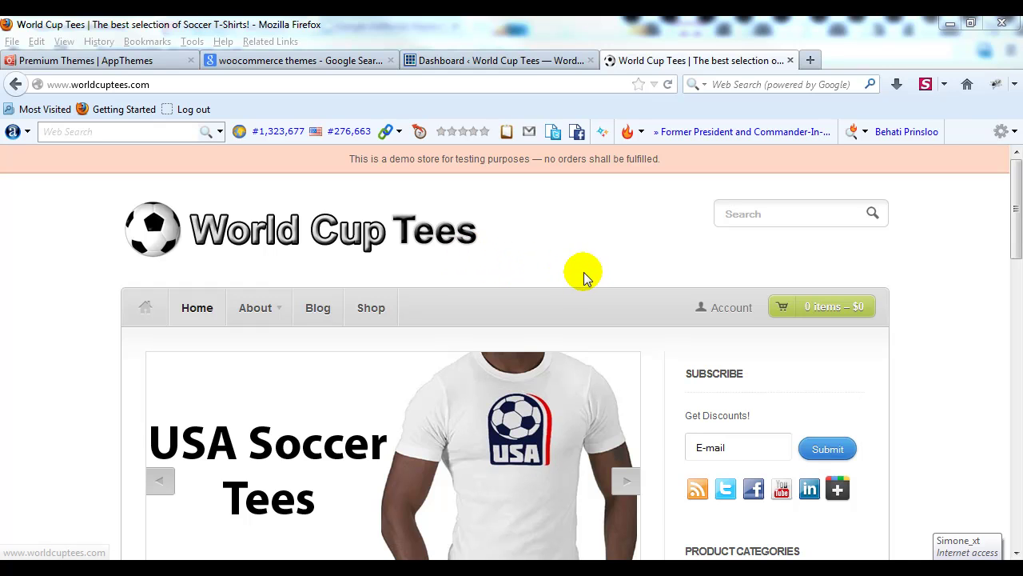
Switch to the WordPress Dashboard tab and start a new product from the Products menu.
{"action": "left_click", "coordinate": [489, 60]}
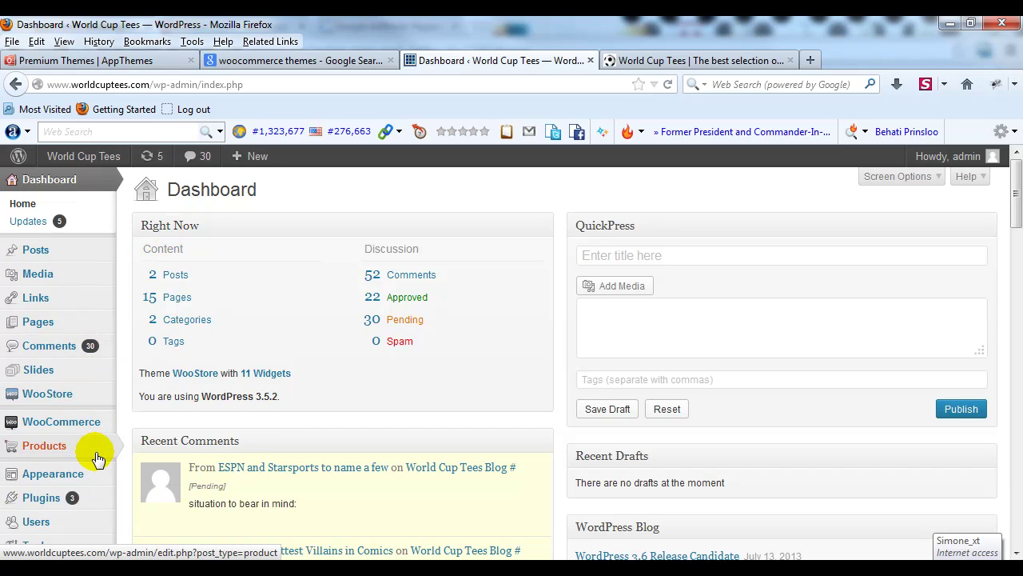
{"action": "mouse_move", "coordinate": [92, 447]}
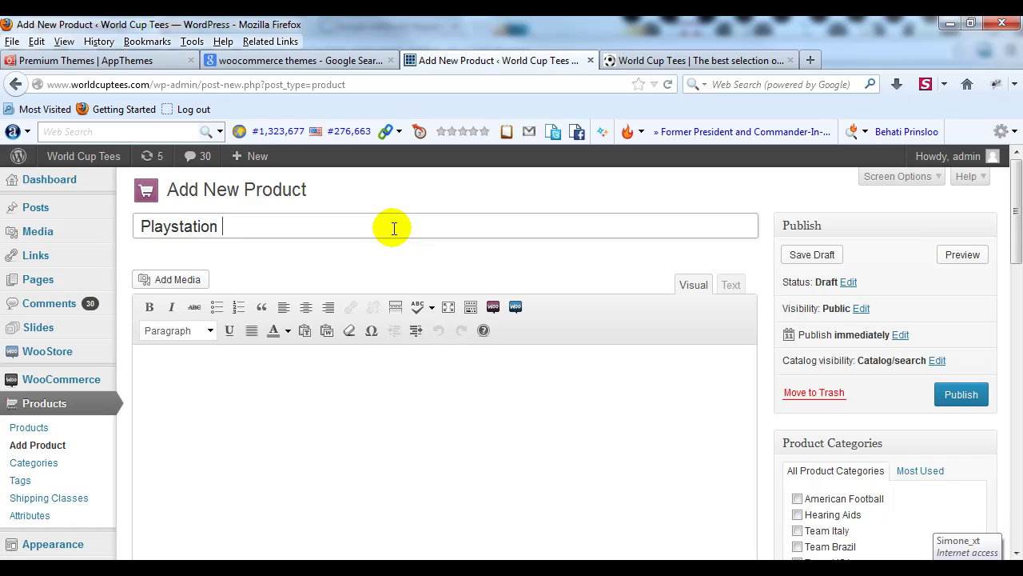
Complete the title as 'Playstation 4' and paste the prepared grouped-product description.
{"action": "type", "text": "4"}
{"action": "left_click", "coordinate": [360, 420]}
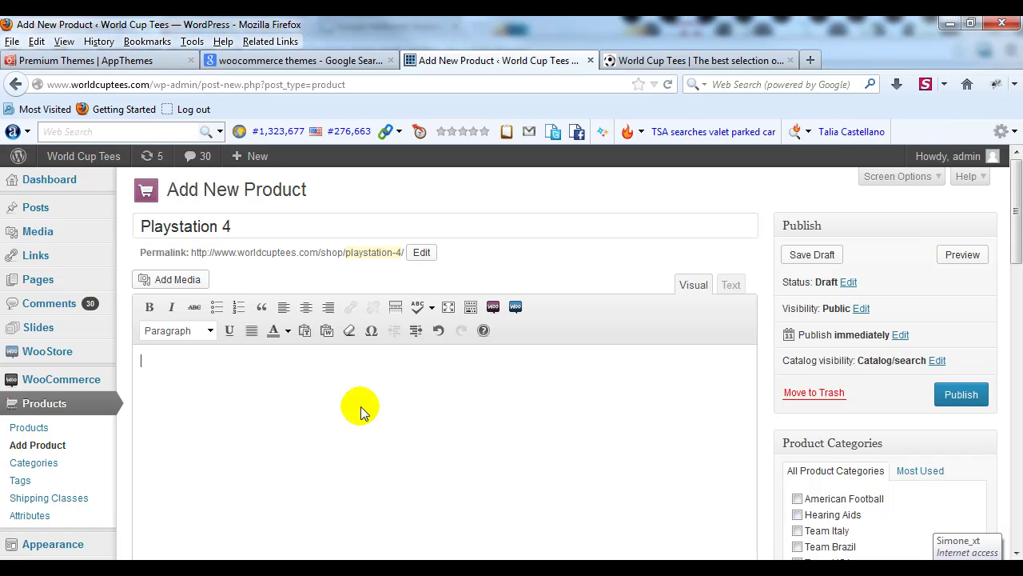
{"action": "key", "text": "ctrl+v"}
{"action": "scroll", "coordinate": [363, 416], "scroll_direction": "up", "scroll_amount": 1}
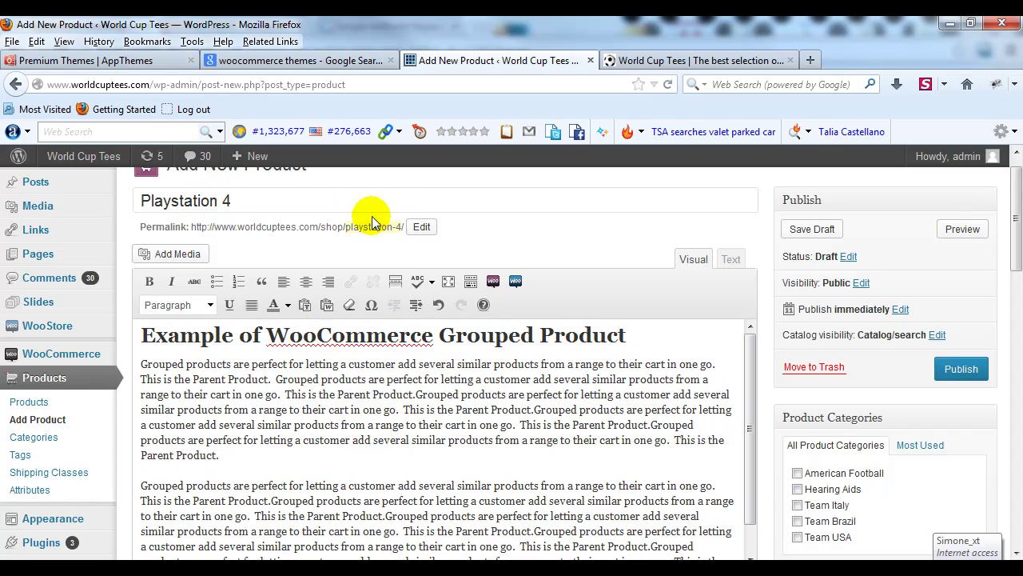
{"action": "scroll", "coordinate": [870, 378], "scroll_direction": "down", "scroll_amount": 2}
Create a new 'Gaming' product category and assign it to the product.
{"action": "left_click", "coordinate": [852, 482]}
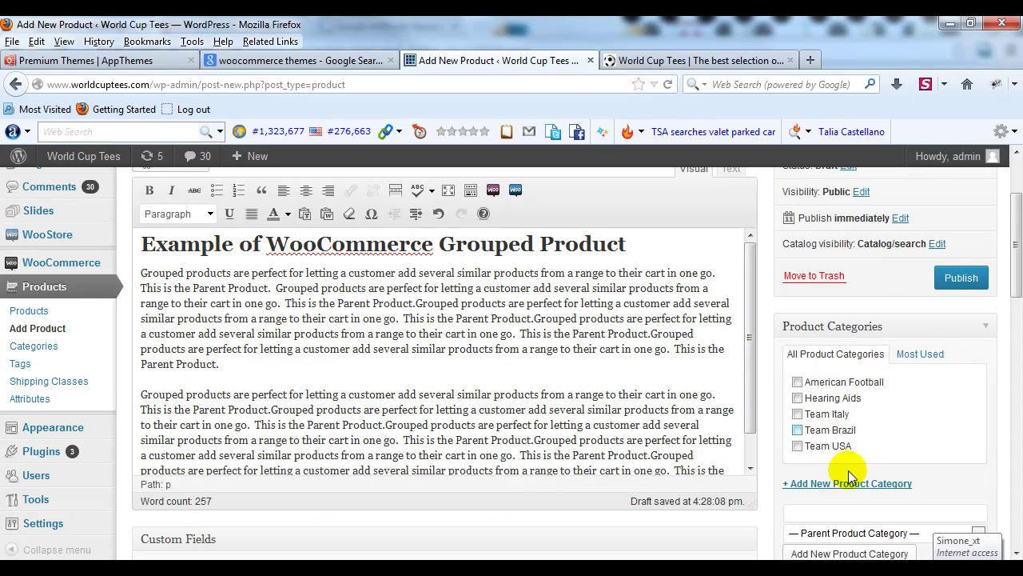
{"action": "scroll", "coordinate": [800, 351], "scroll_direction": "down", "scroll_amount": 2}
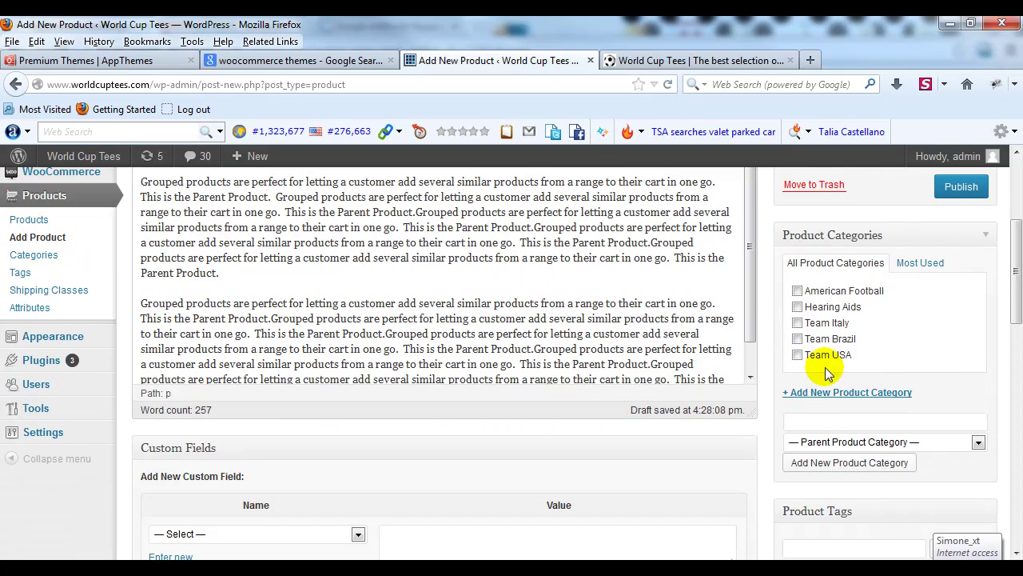
{"action": "left_click", "coordinate": [823, 393]}
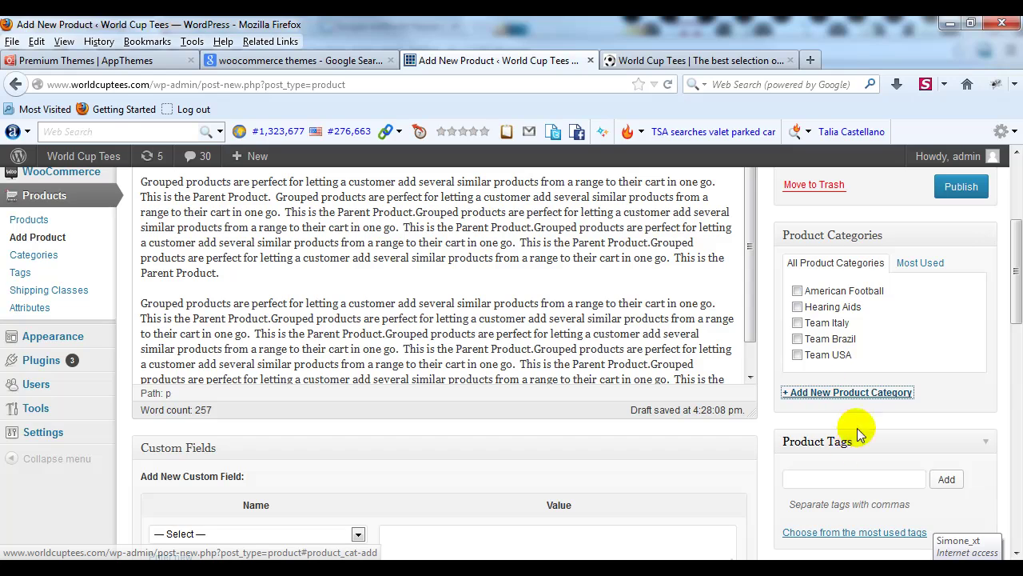
{"action": "left_click", "coordinate": [855, 394]}
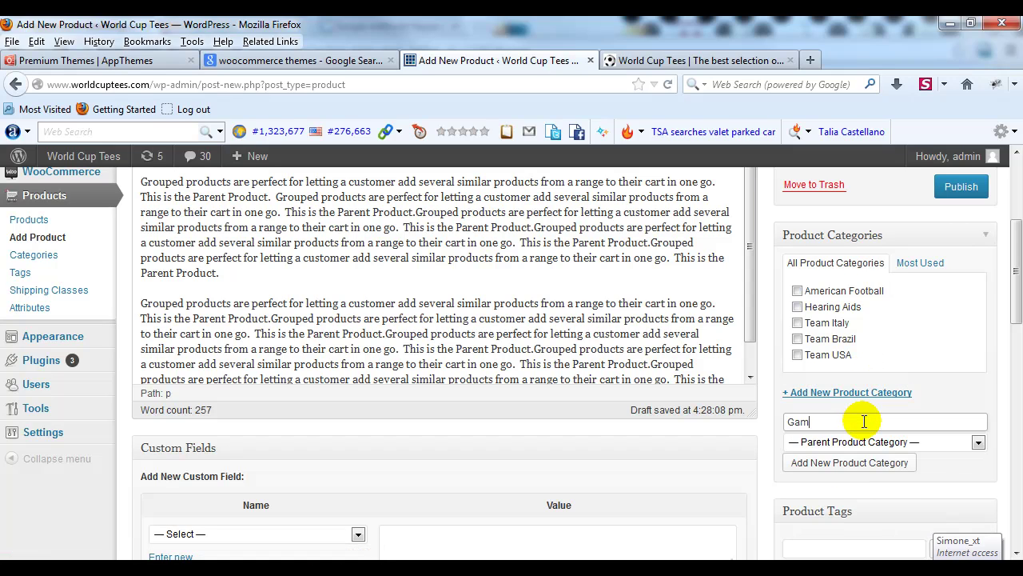
{"action": "left_click", "coordinate": [889, 470]}
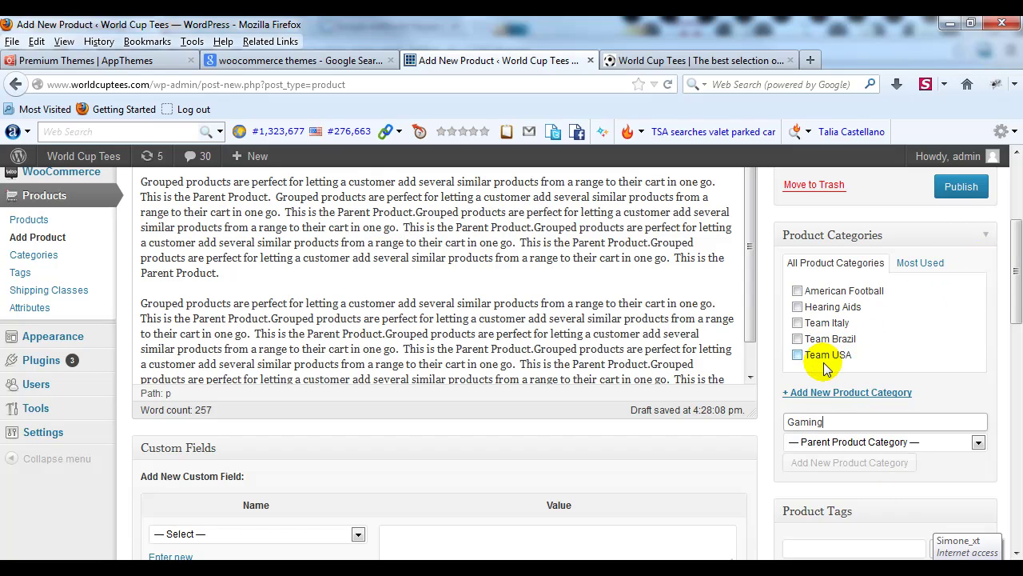
{"action": "scroll", "coordinate": [699, 336], "scroll_direction": "up", "scroll_amount": 2}
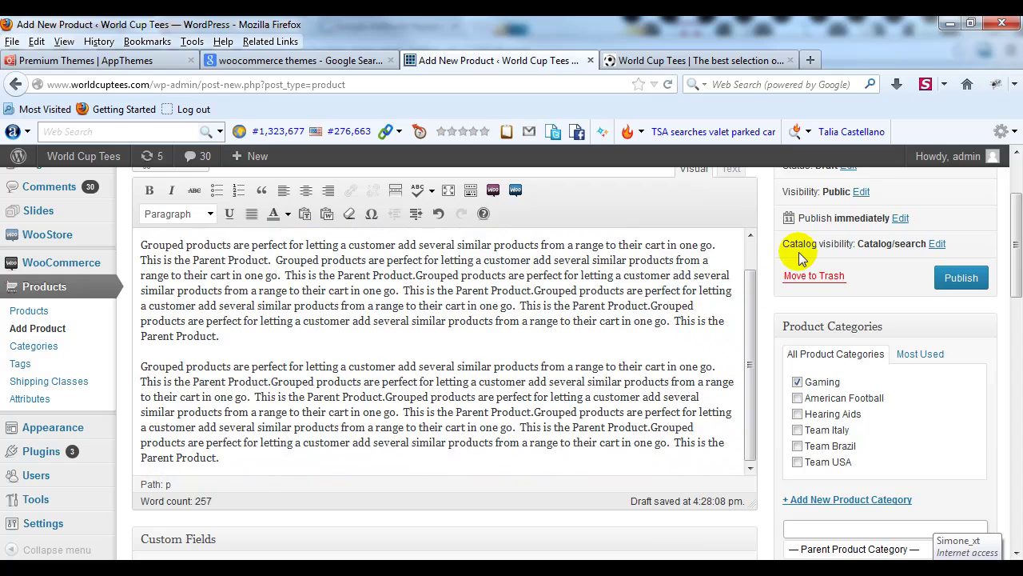
{"action": "scroll", "coordinate": [792, 263], "scroll_direction": "down", "scroll_amount": 8}
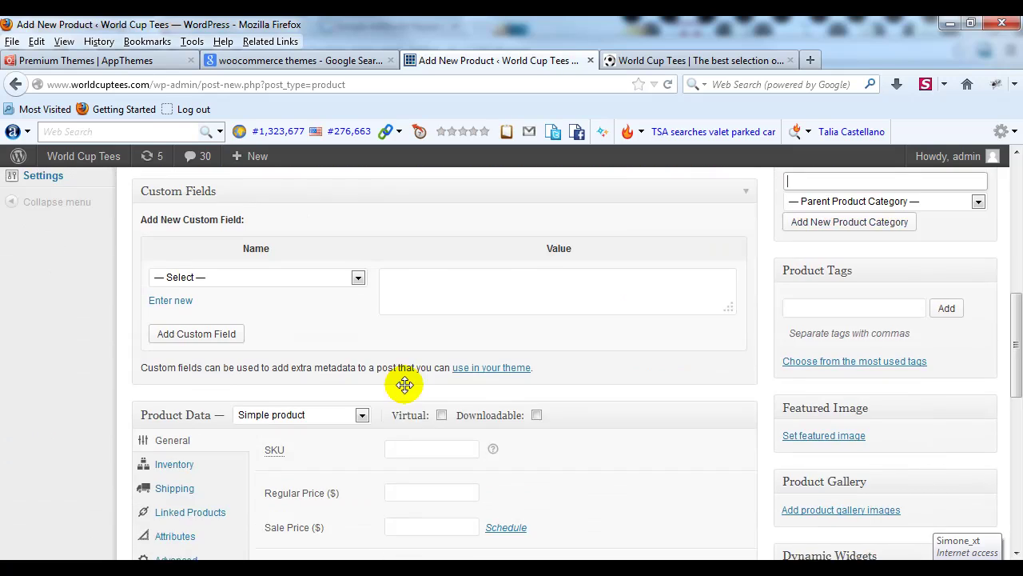
{"action": "scroll", "coordinate": [404, 385], "scroll_direction": "down", "scroll_amount": 3}
Set the product type to Grouped product in the Product Data box.
{"action": "left_click", "coordinate": [258, 310]}
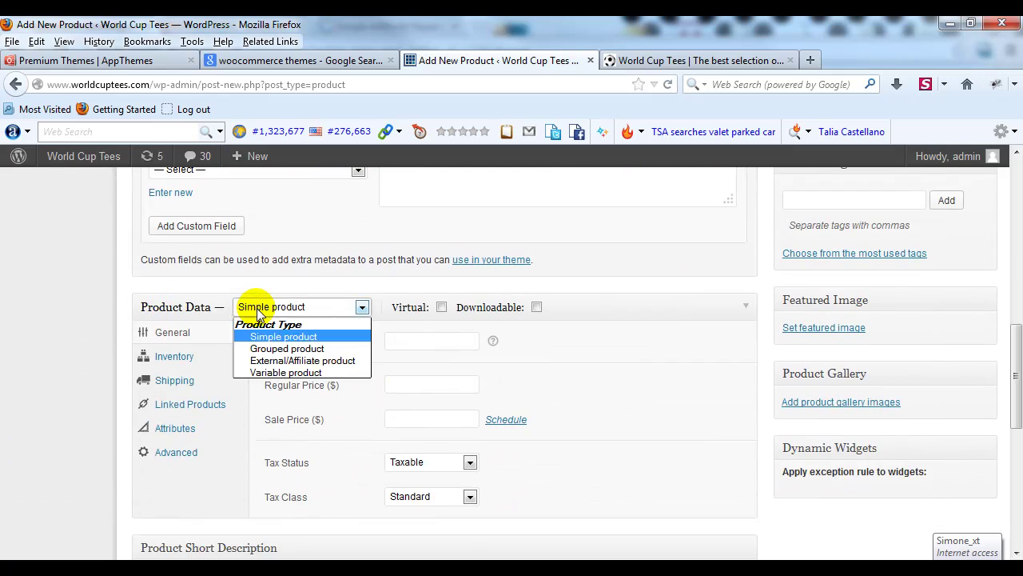
{"action": "left_click", "coordinate": [275, 348]}
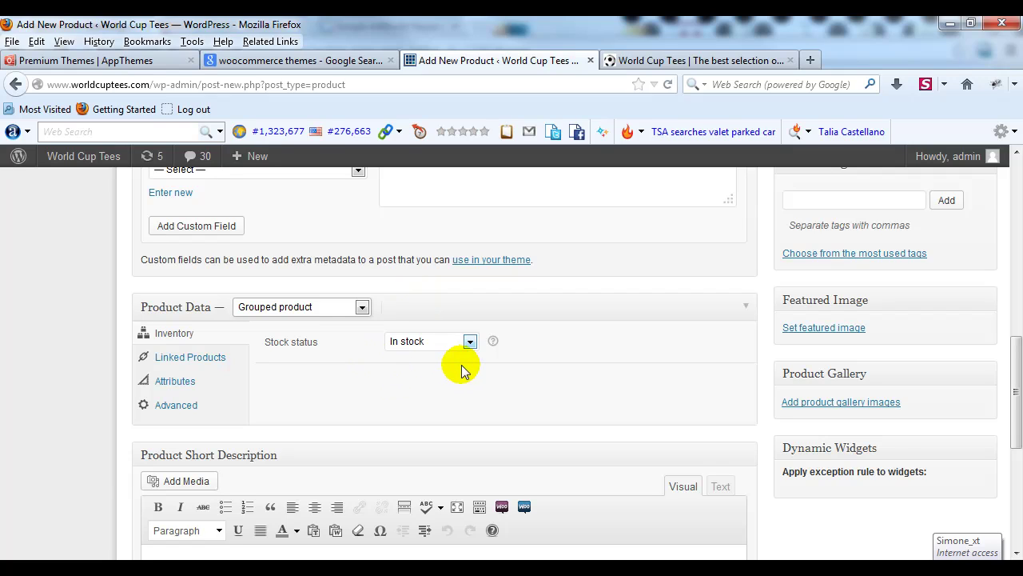
{"action": "left_click", "coordinate": [805, 329]}
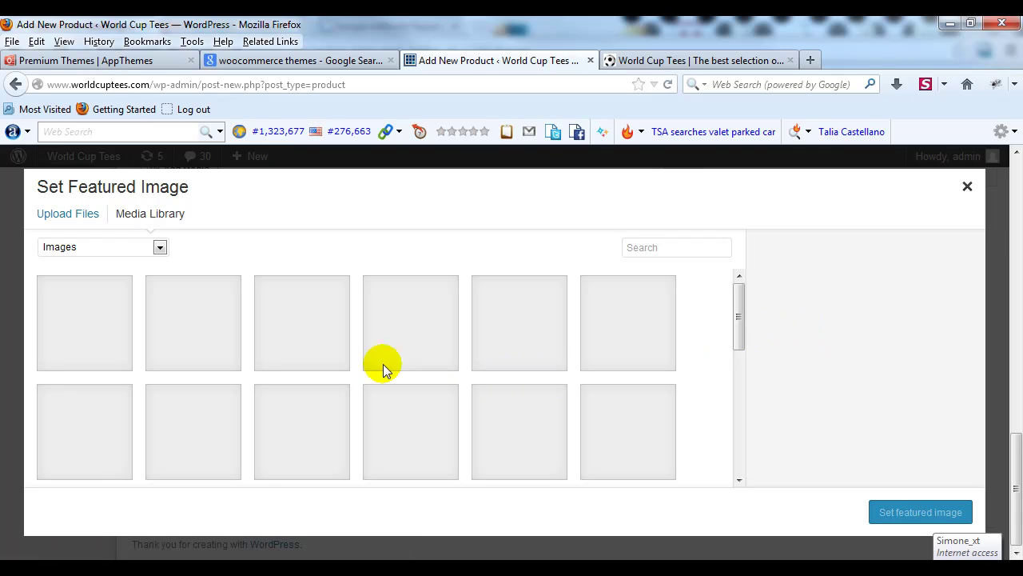
Upload the ps4 grouped product image and make it the featured image.
{"action": "left_click", "coordinate": [85, 221]}
{"action": "left_click", "coordinate": [498, 411]}
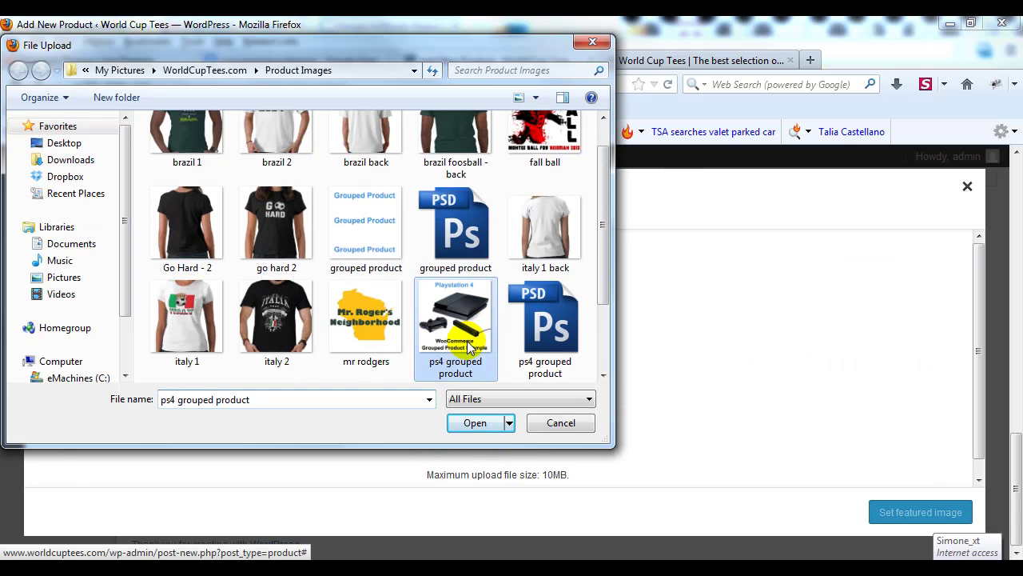
{"action": "left_click", "coordinate": [473, 423]}
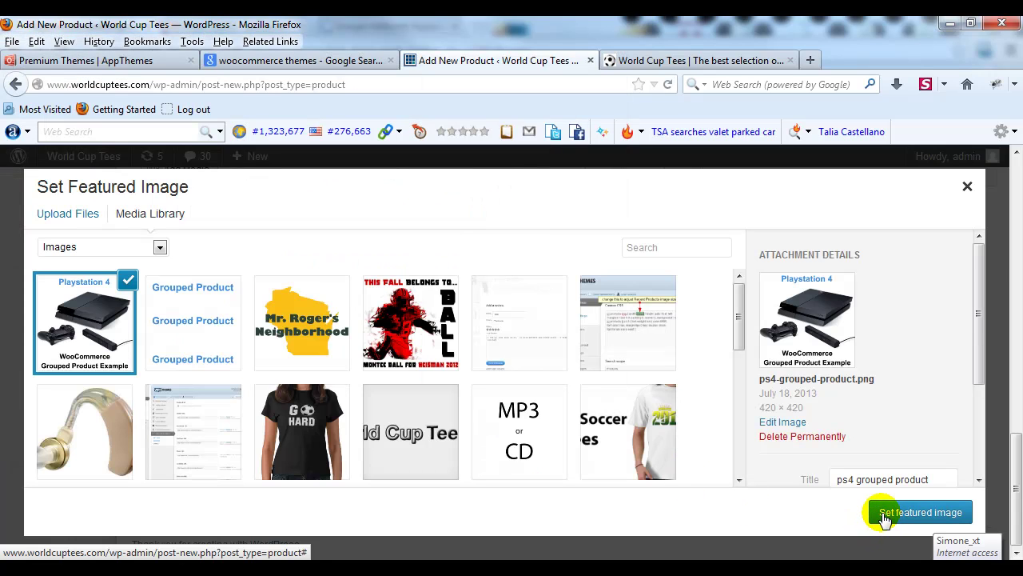
{"action": "left_click", "coordinate": [885, 518]}
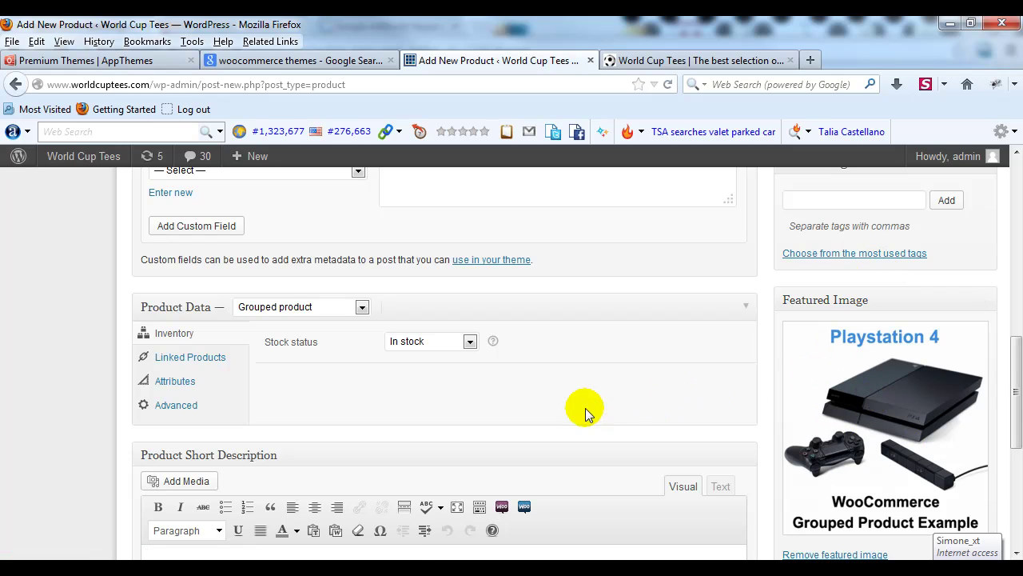
Fill the Product Short Description with the main description's first paragraph.
{"action": "scroll", "coordinate": [568, 398], "scroll_direction": "down", "scroll_amount": 7}
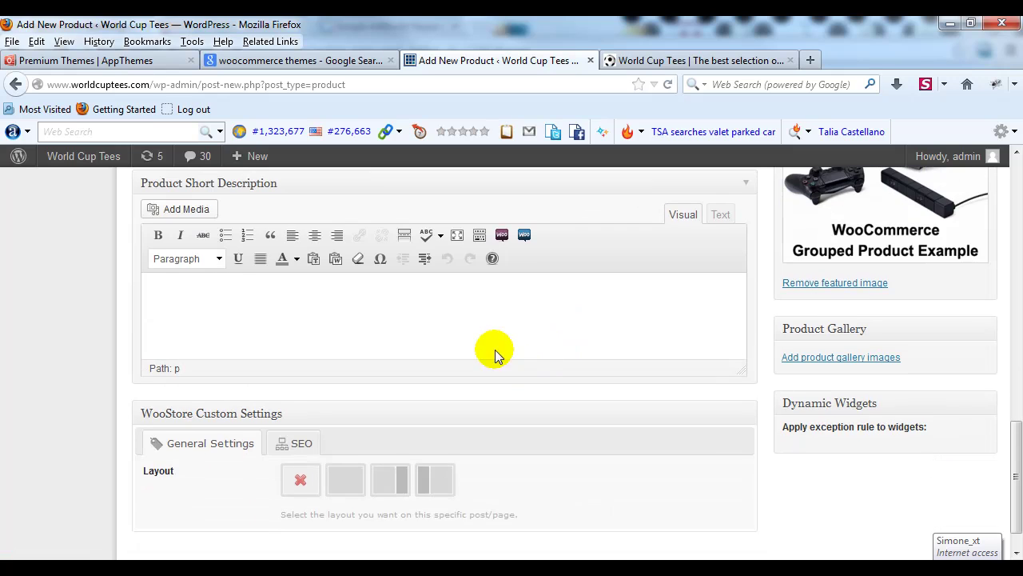
{"action": "left_click", "coordinate": [474, 318]}
{"action": "scroll", "coordinate": [596, 382], "scroll_direction": "up", "scroll_amount": 10}
{"action": "scroll", "coordinate": [596, 381], "scroll_direction": "down", "scroll_amount": 8}
{"action": "scroll", "coordinate": [596, 378], "scroll_direction": "up", "scroll_amount": 15}
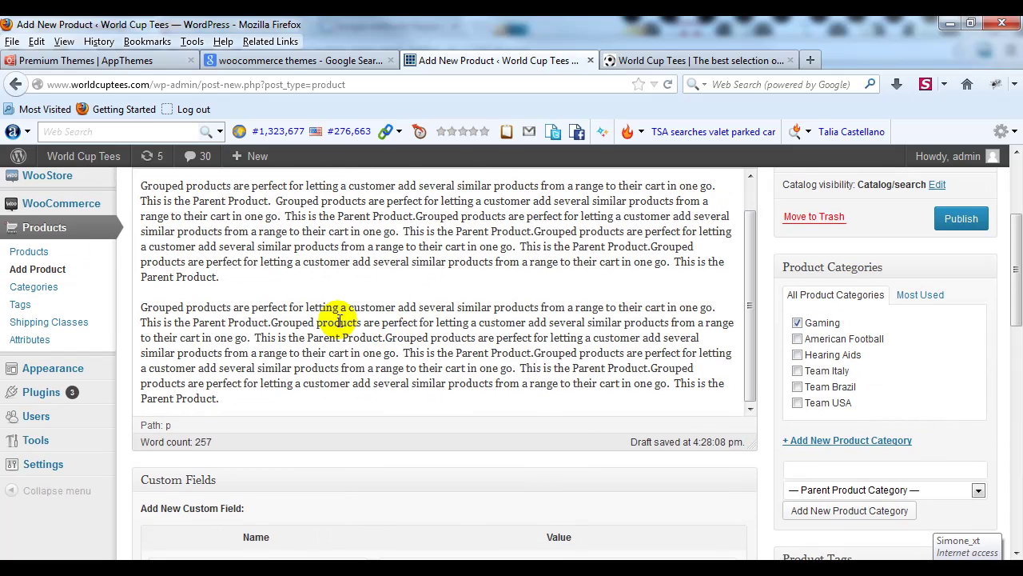
{"action": "left_click_drag", "start_coordinate": [239, 291], "coordinate": [136, 210]}
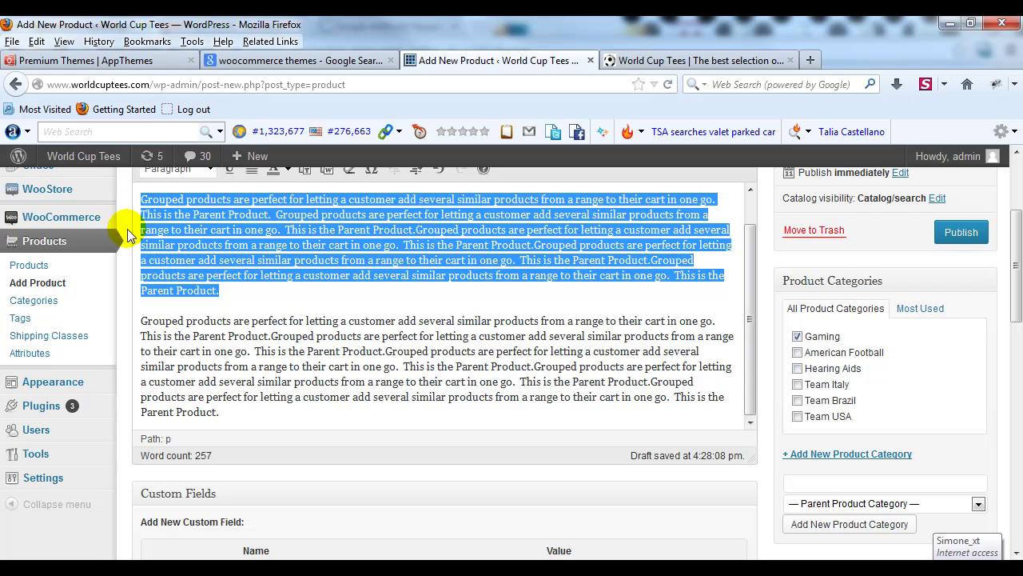
{"action": "scroll", "coordinate": [123, 333], "scroll_direction": "down", "scroll_amount": 15}
{"action": "scroll", "coordinate": [246, 411], "scroll_direction": "down", "scroll_amount": 3}
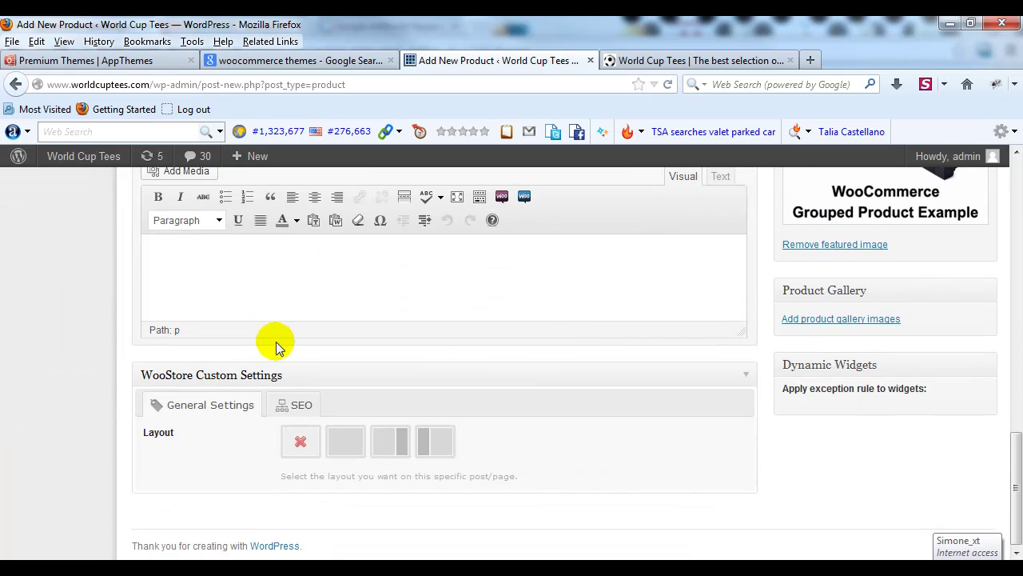
{"action": "left_click", "coordinate": [291, 286]}
{"action": "key", "text": "ctrl+v"}
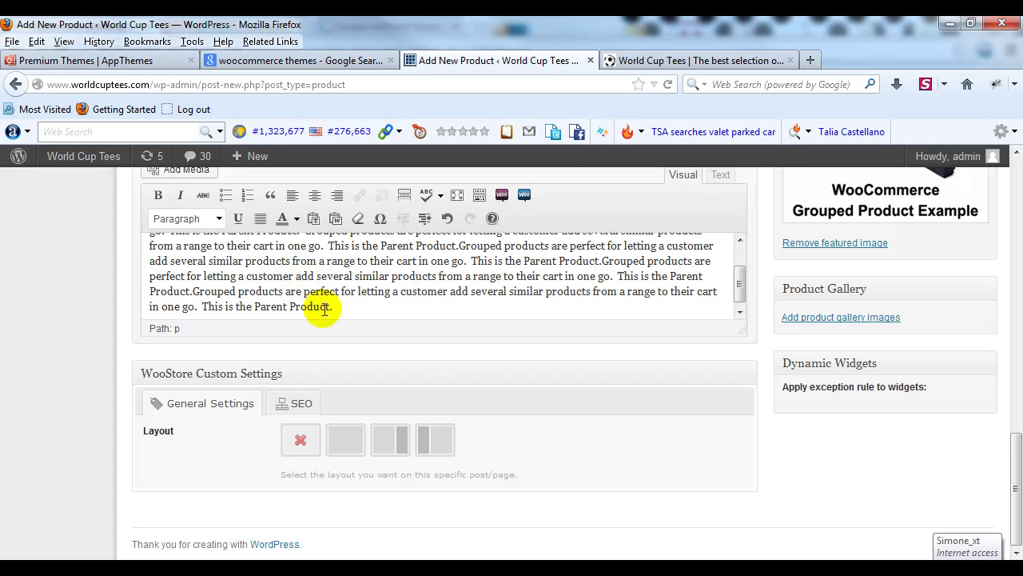
Restore the 'Example of WooCommerce Grouped Product' heading and review the page's settings.
{"action": "scroll", "coordinate": [606, 445], "scroll_direction": "up", "scroll_amount": 8}
{"action": "scroll", "coordinate": [677, 448], "scroll_direction": "up", "scroll_amount": 4}
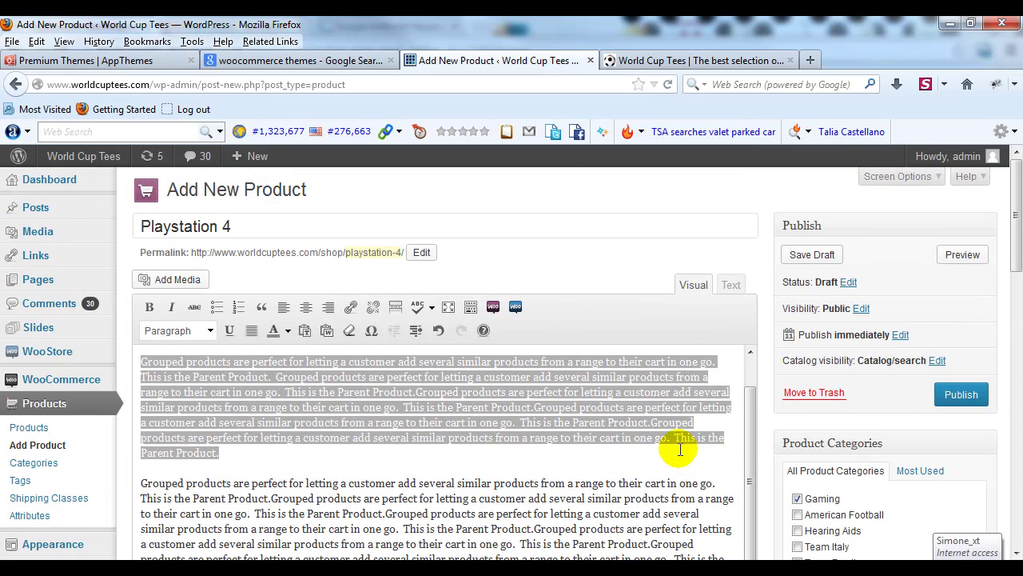
{"action": "left_click", "coordinate": [429, 483]}
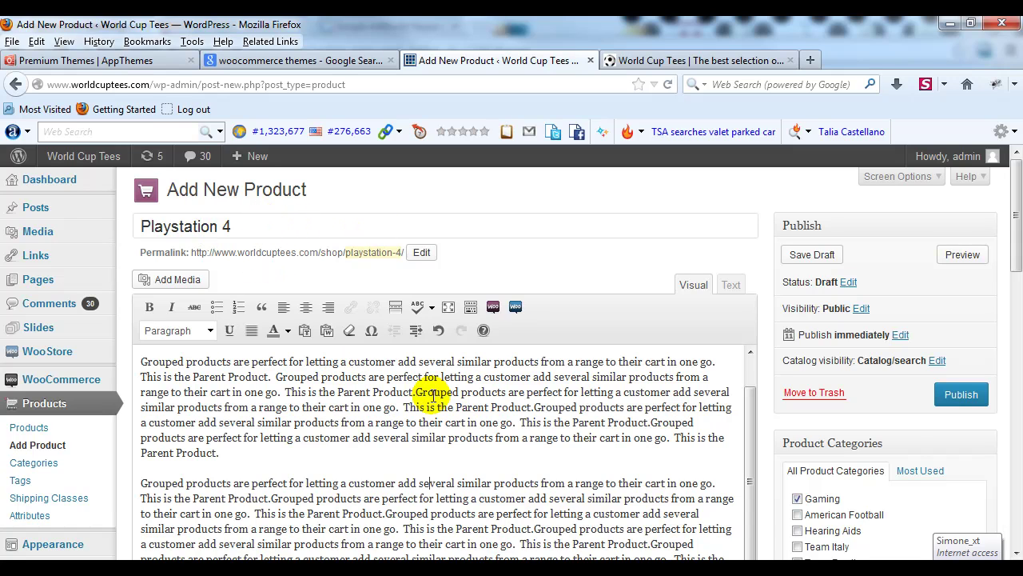
{"action": "left_click", "coordinate": [438, 329]}
{"action": "scroll", "coordinate": [982, 407], "scroll_direction": "down", "scroll_amount": 4}
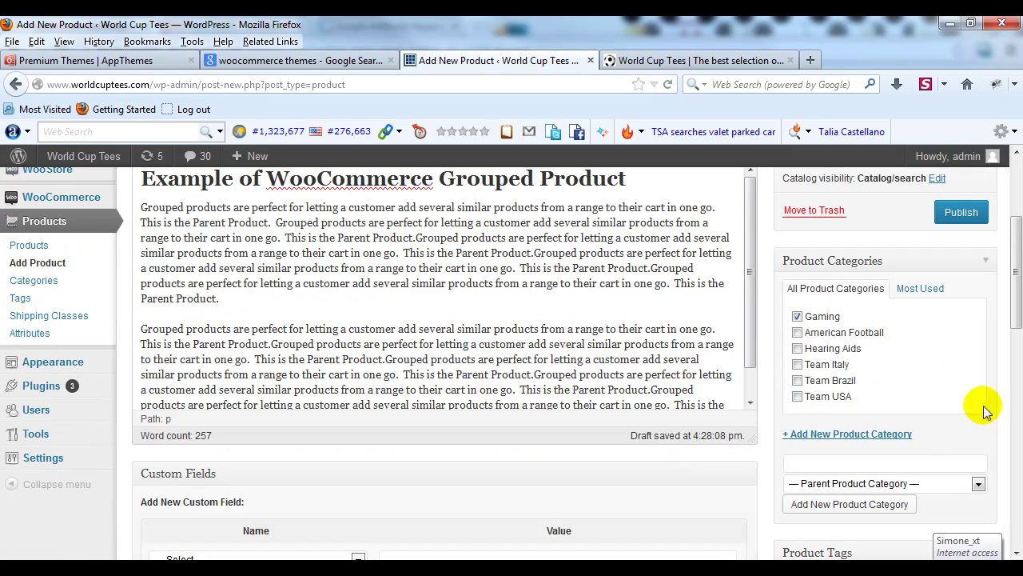
{"action": "scroll", "coordinate": [833, 478], "scroll_direction": "down", "scroll_amount": 2}
{"action": "scroll", "coordinate": [833, 478], "scroll_direction": "down", "scroll_amount": 2}
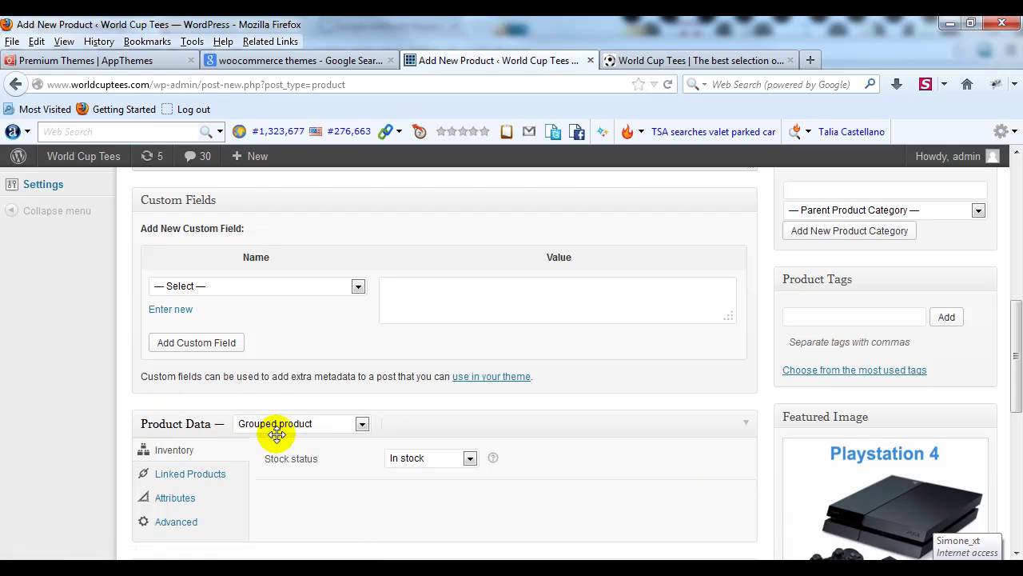
{"action": "scroll", "coordinate": [719, 499], "scroll_direction": "down", "scroll_amount": 3}
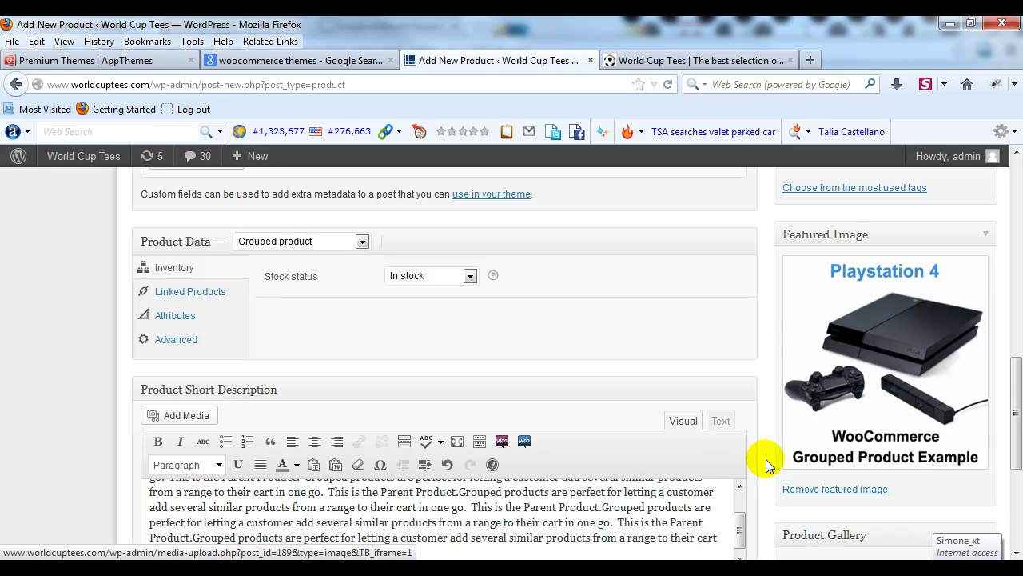
{"action": "scroll", "coordinate": [703, 448], "scroll_direction": "down", "scroll_amount": 3}
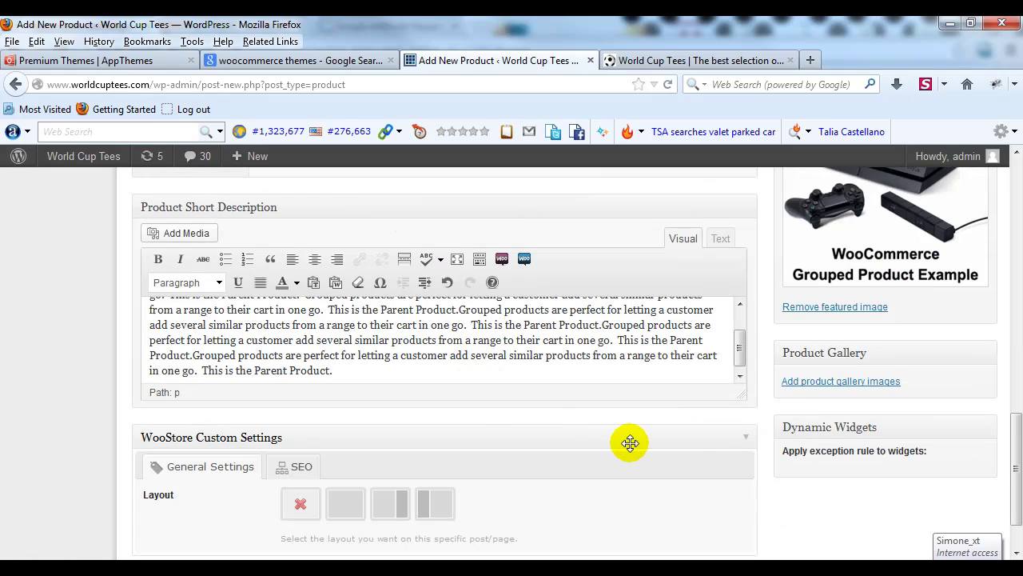
{"action": "scroll", "coordinate": [663, 466], "scroll_direction": "up", "scroll_amount": 10}
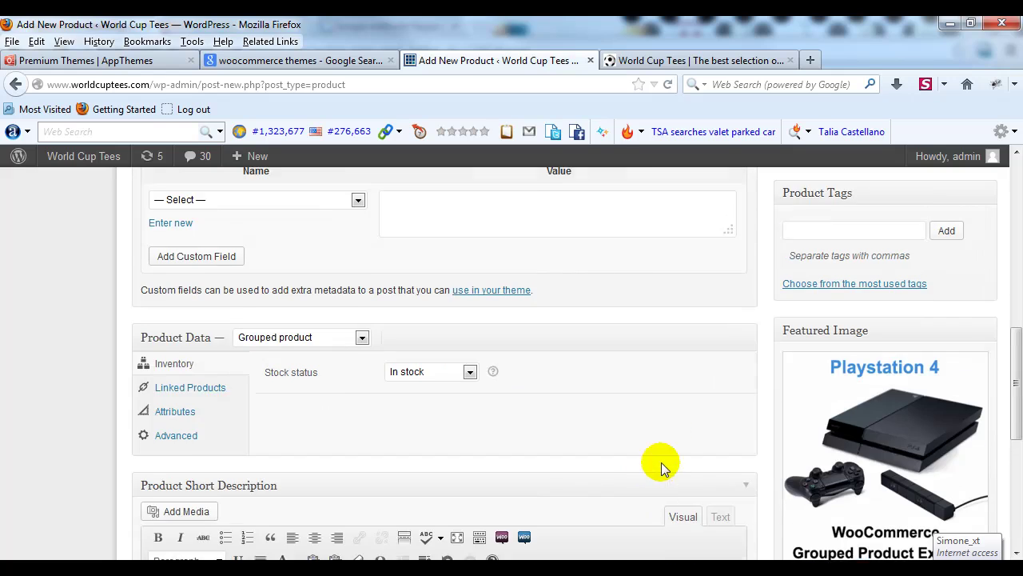
{"action": "scroll", "coordinate": [683, 464], "scroll_direction": "up", "scroll_amount": 3}
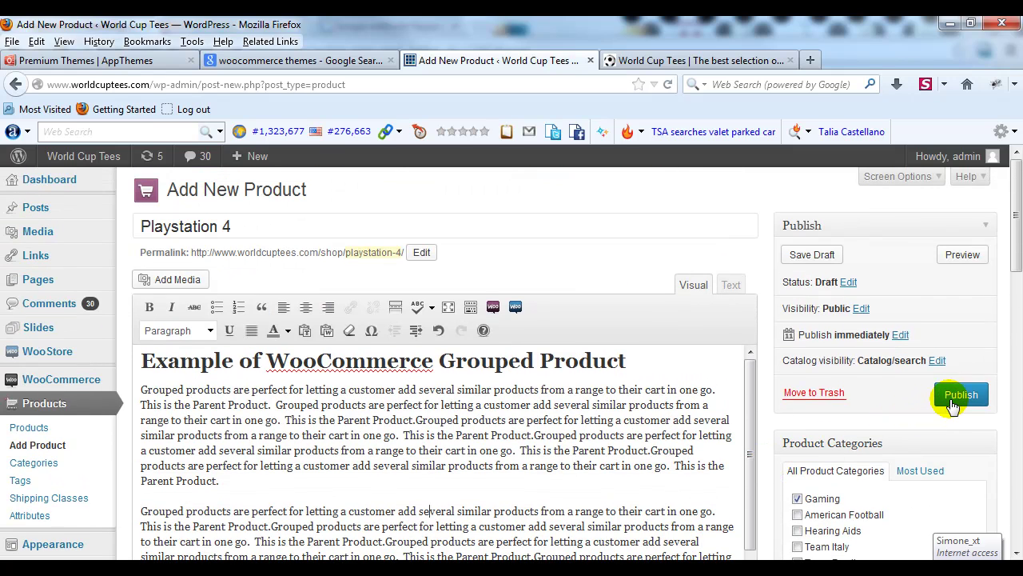
Publish the Playstation 4 grouped product and start a new blank product.
{"action": "left_click", "coordinate": [951, 403]}
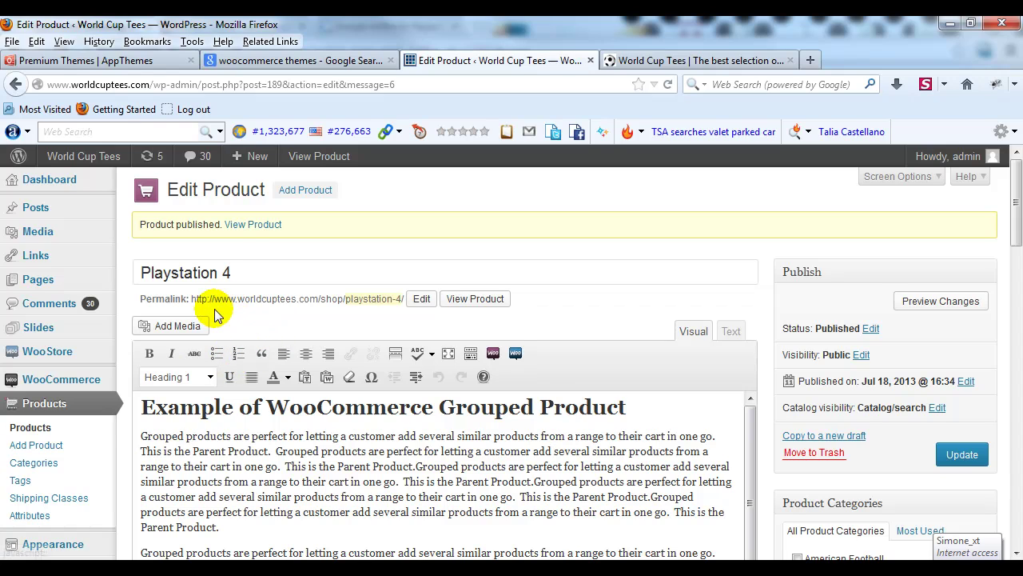
{"action": "left_click", "coordinate": [36, 446]}
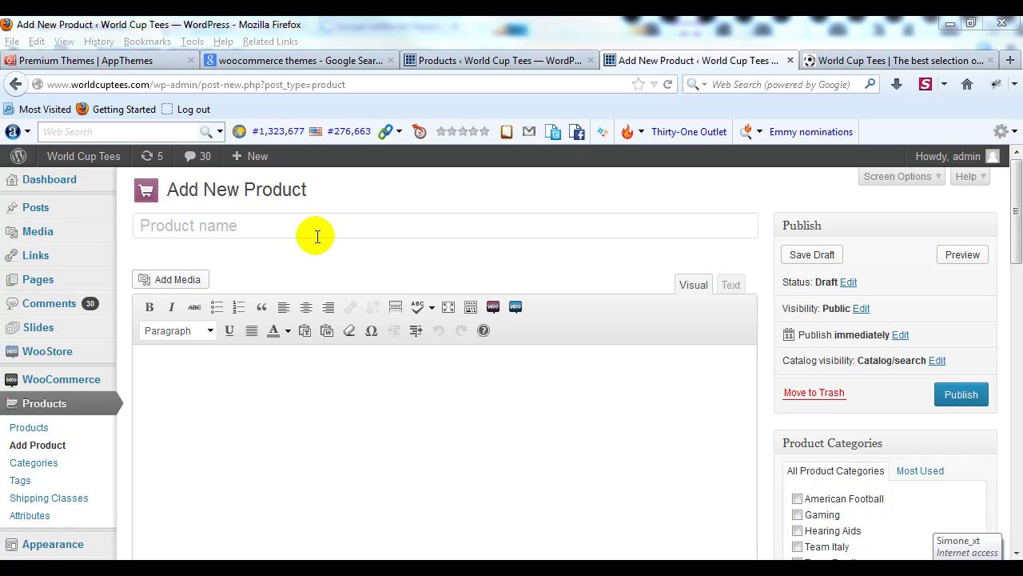
Copy 'Playstation 4 - 80GB' from the Notepad notes into the new product's title.
{"action": "left_click", "coordinate": [348, 569]}
{"action": "left_click", "coordinate": [211, 253]}
{"action": "left_click_drag", "start_coordinate": [247, 252], "coordinate": [119, 251]}
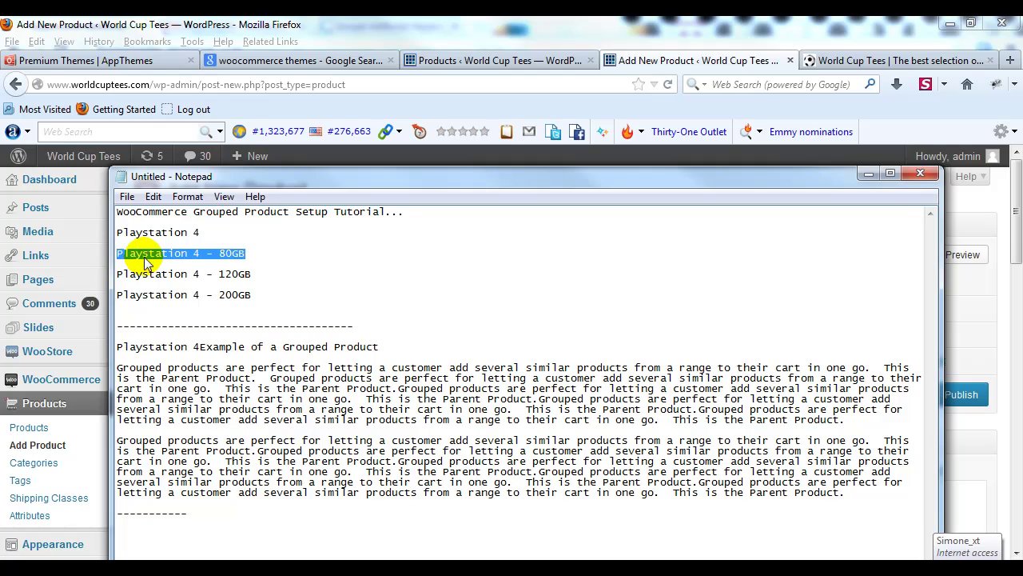
{"action": "right_click", "coordinate": [145, 258]}
{"action": "left_click", "coordinate": [183, 308]}
{"action": "left_click", "coordinate": [393, 24]}
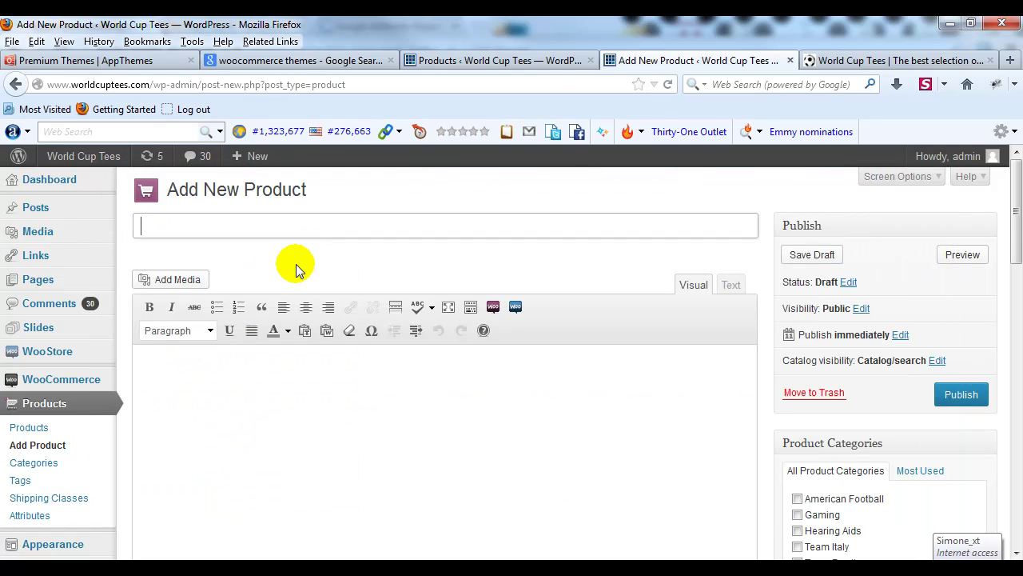
{"action": "key", "text": "ctrl+v"}
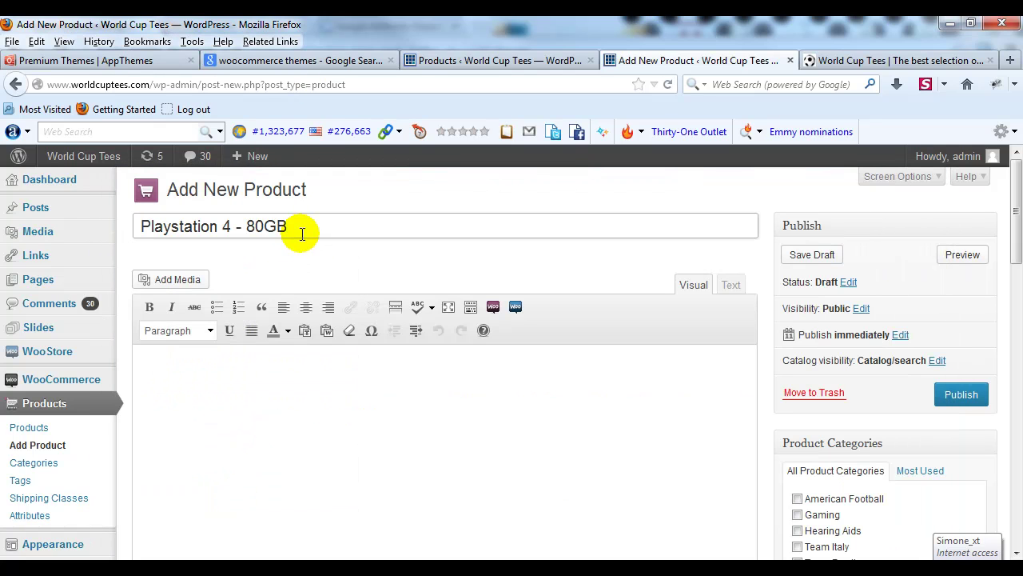
Set the Regular Price of Playstation 4 - 80GB to 150.
{"action": "left_click", "coordinate": [372, 395]}
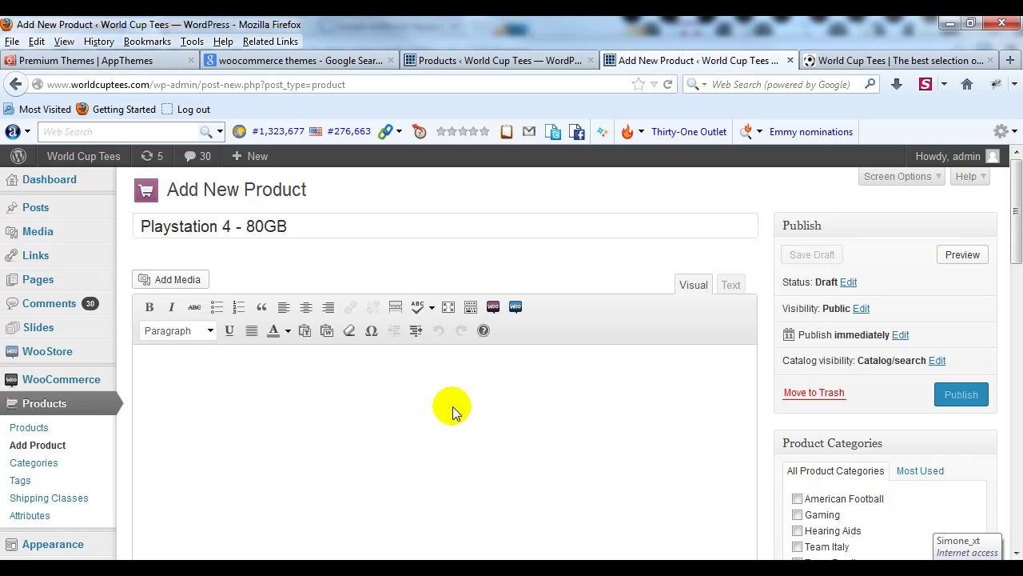
{"action": "scroll", "coordinate": [537, 413], "scroll_direction": "down", "scroll_amount": 2}
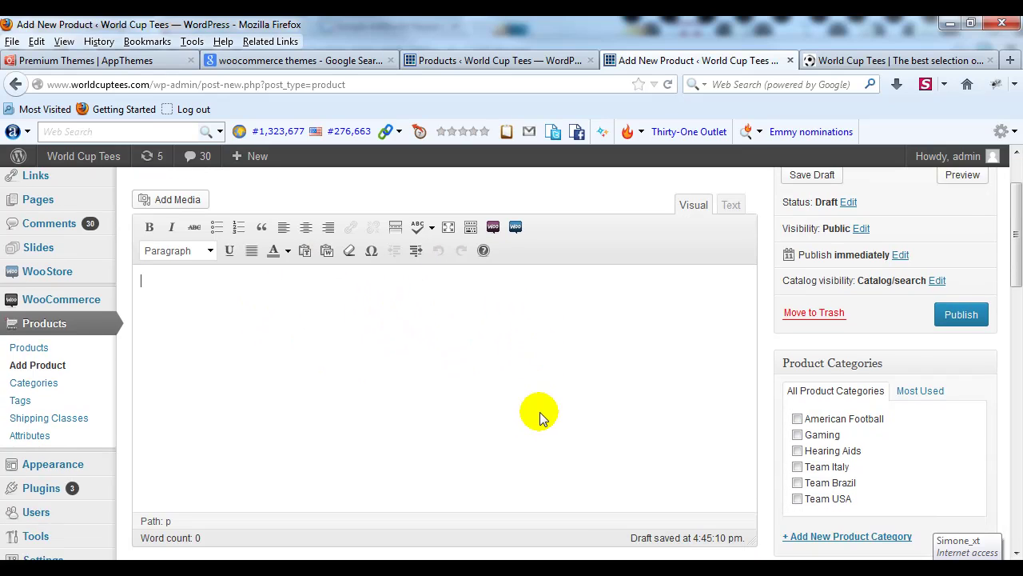
{"action": "scroll", "coordinate": [808, 440], "scroll_direction": "down", "scroll_amount": 8}
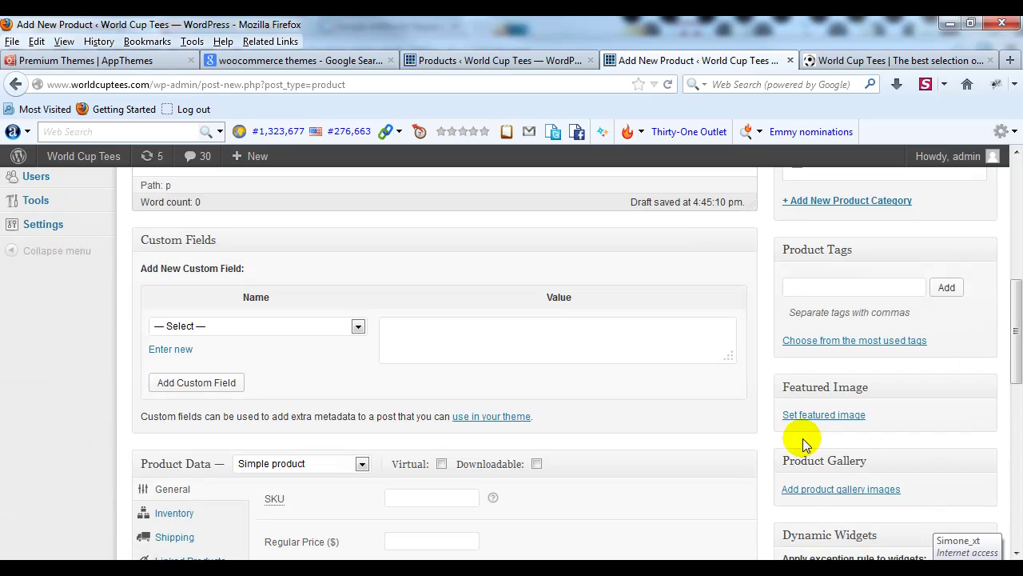
{"action": "scroll", "coordinate": [295, 379], "scroll_direction": "down", "scroll_amount": 2}
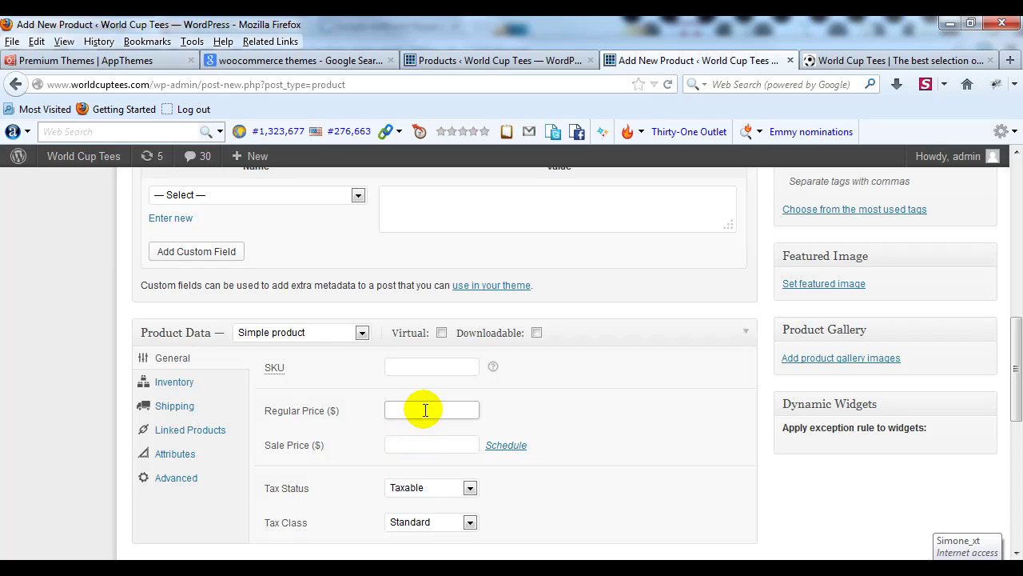
{"action": "type", "text": "150"}
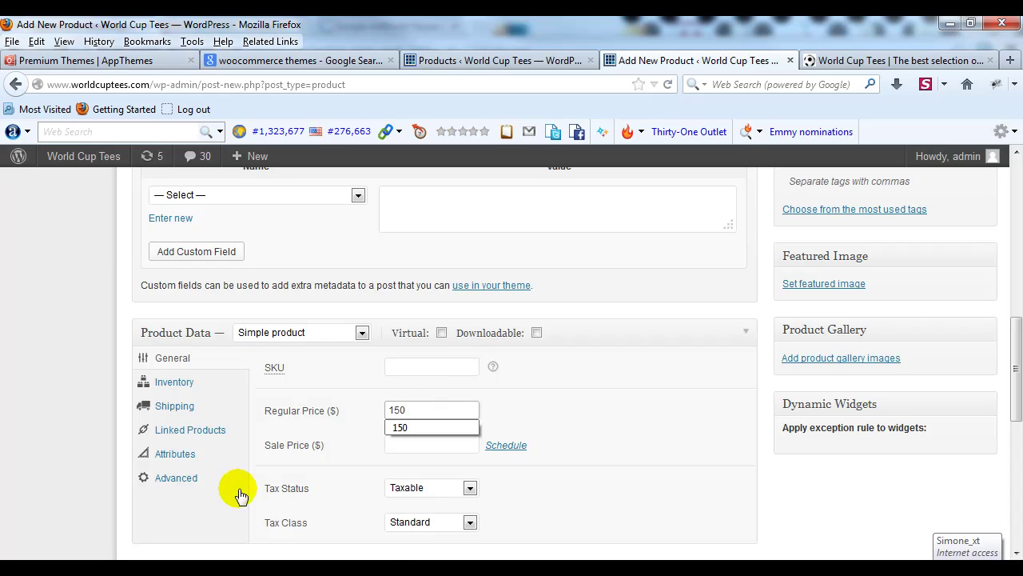
Group the product under the Playstation 4 parent in Linked Products.
{"action": "left_click", "coordinate": [201, 436]}
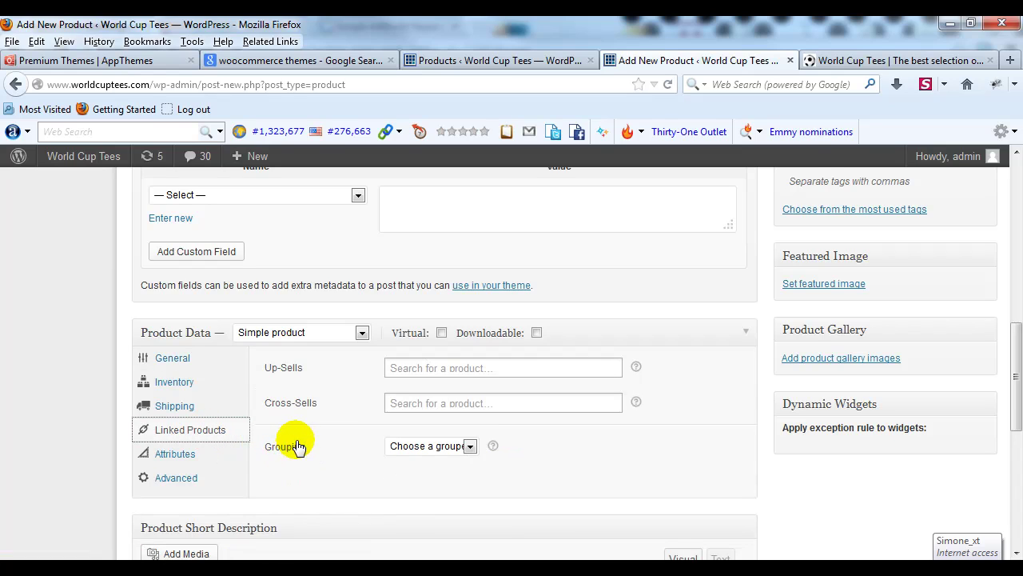
{"action": "left_click", "coordinate": [457, 454]}
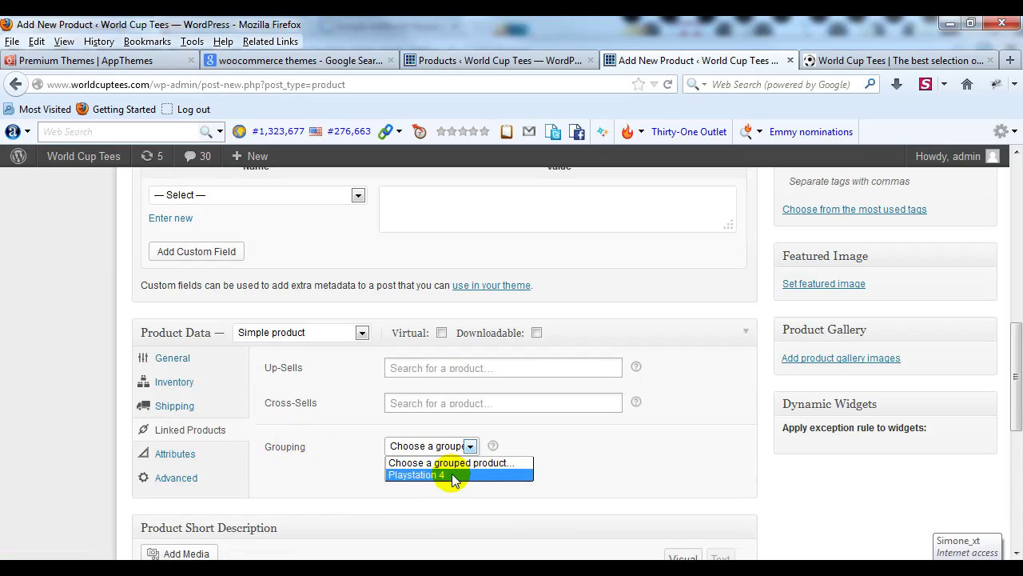
{"action": "left_click", "coordinate": [450, 475]}
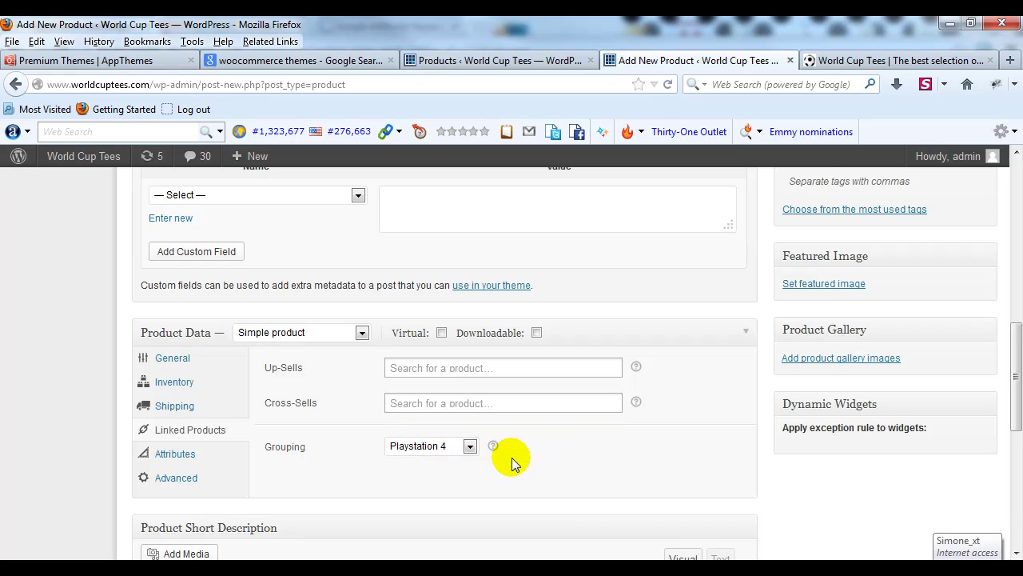
{"action": "scroll", "coordinate": [511, 462], "scroll_direction": "down", "scroll_amount": 5}
{"action": "scroll", "coordinate": [423, 392], "scroll_direction": "up", "scroll_amount": 5}
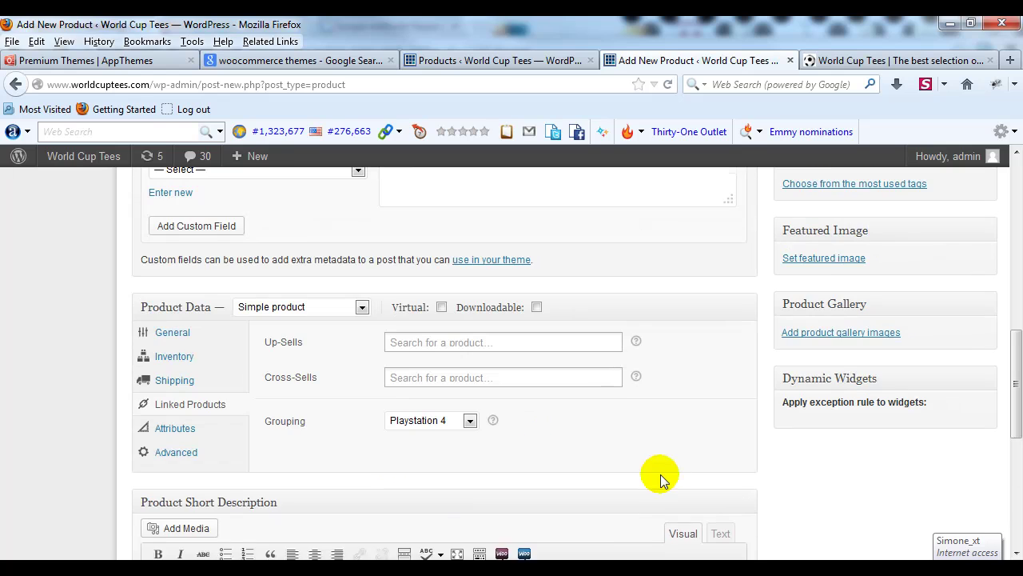
{"action": "scroll", "coordinate": [786, 472], "scroll_direction": "up", "scroll_amount": 8}
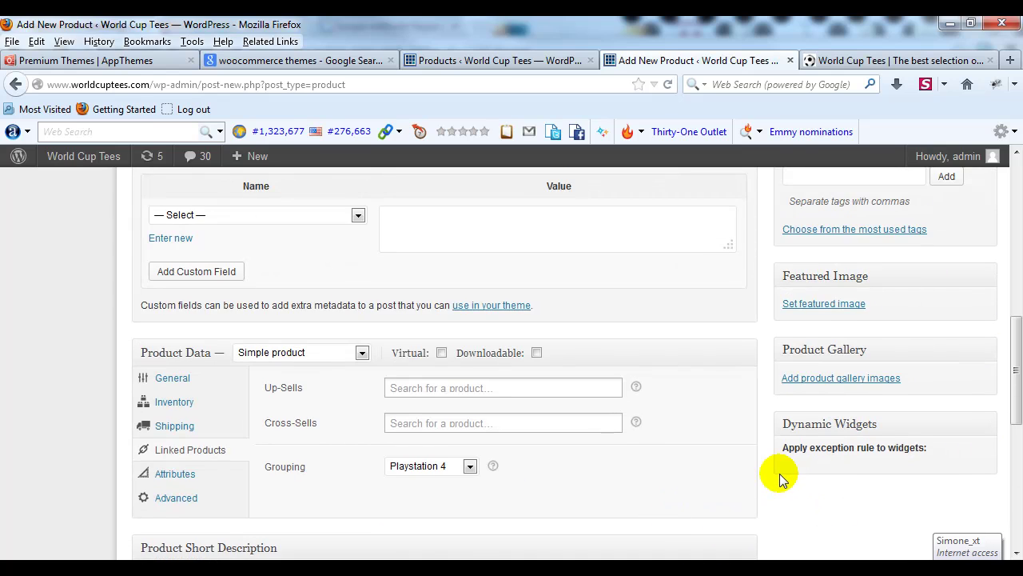
{"action": "scroll", "coordinate": [781, 478], "scroll_direction": "up", "scroll_amount": 1}
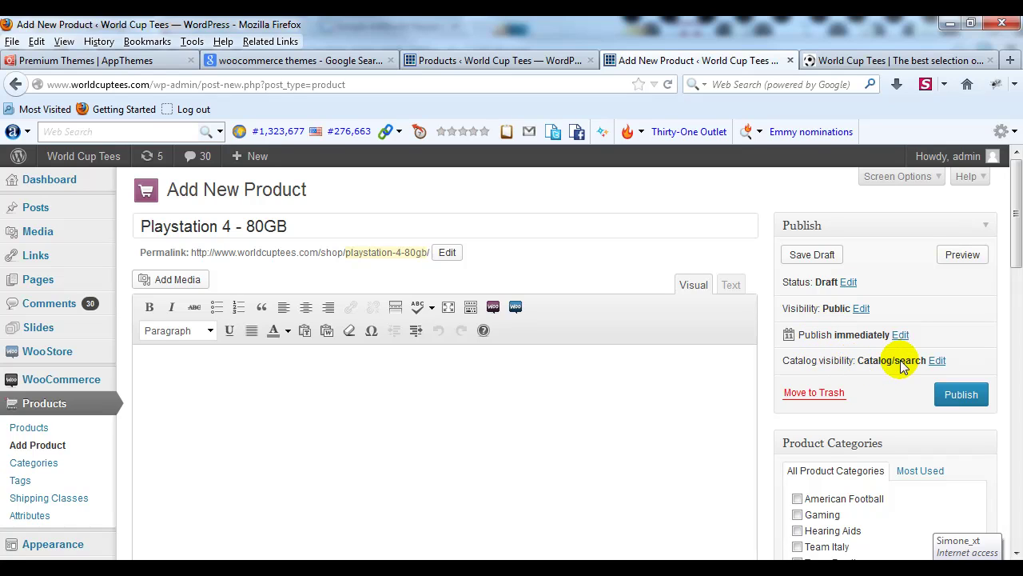
Set catalog visibility to Hidden and publish Playstation 4 - 80GB.
{"action": "left_click", "coordinate": [934, 361]}
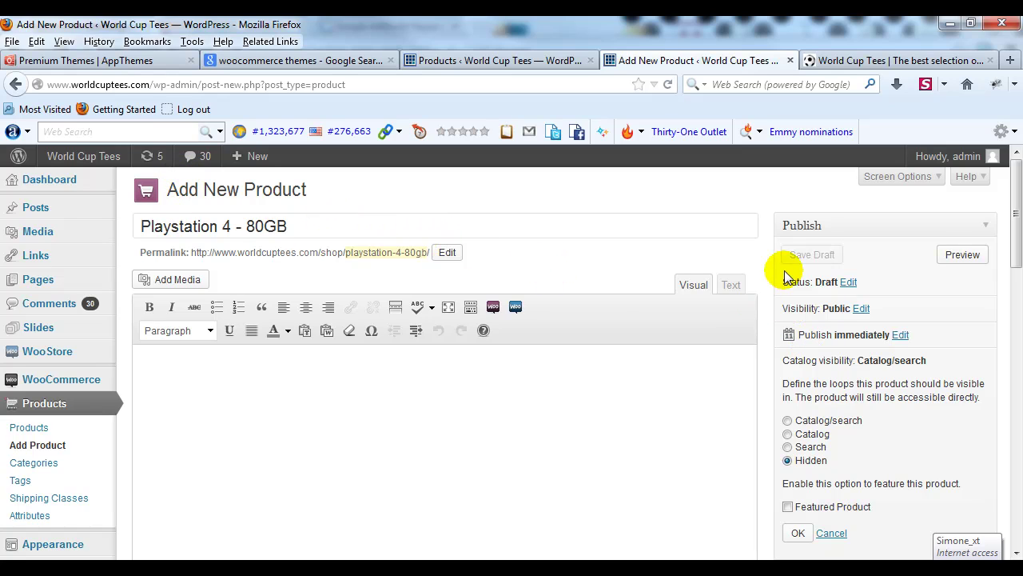
{"action": "scroll", "coordinate": [773, 476], "scroll_direction": "down", "scroll_amount": 4}
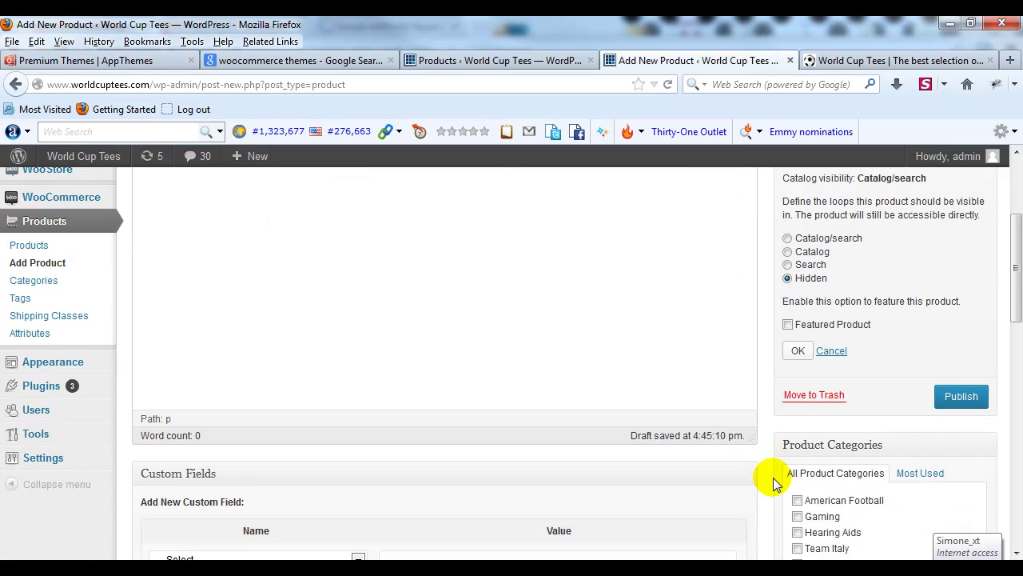
{"action": "left_click", "coordinate": [802, 352]}
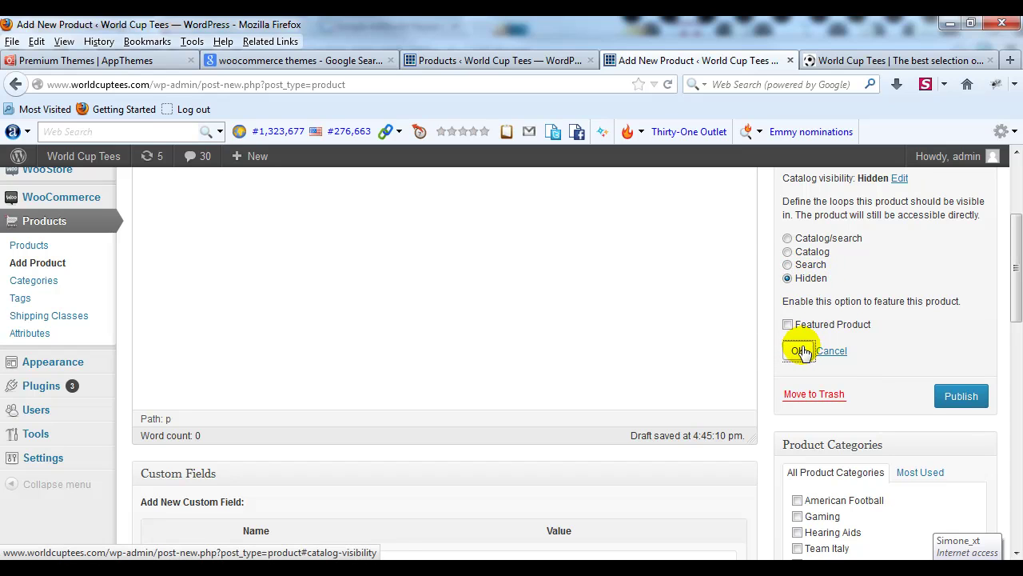
{"action": "left_click", "coordinate": [960, 221]}
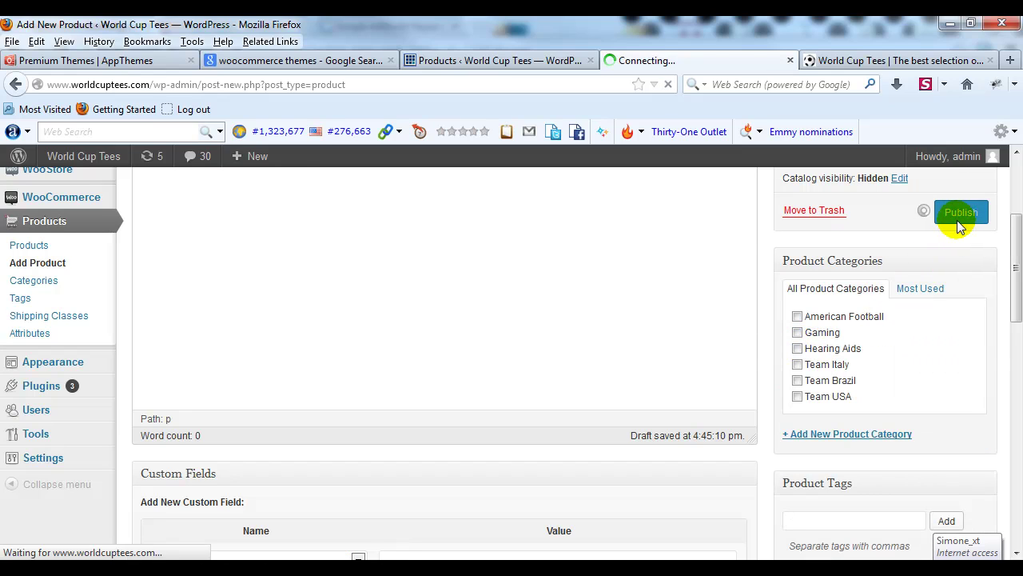
Check the storefront's Playstation 4 page for the $150 Playstation 4 - 80GB child.
{"action": "left_click", "coordinate": [855, 64]}
{"action": "scroll", "coordinate": [103, 289], "scroll_direction": "down", "scroll_amount": 5}
{"action": "scroll", "coordinate": [99, 289], "scroll_direction": "down", "scroll_amount": 6}
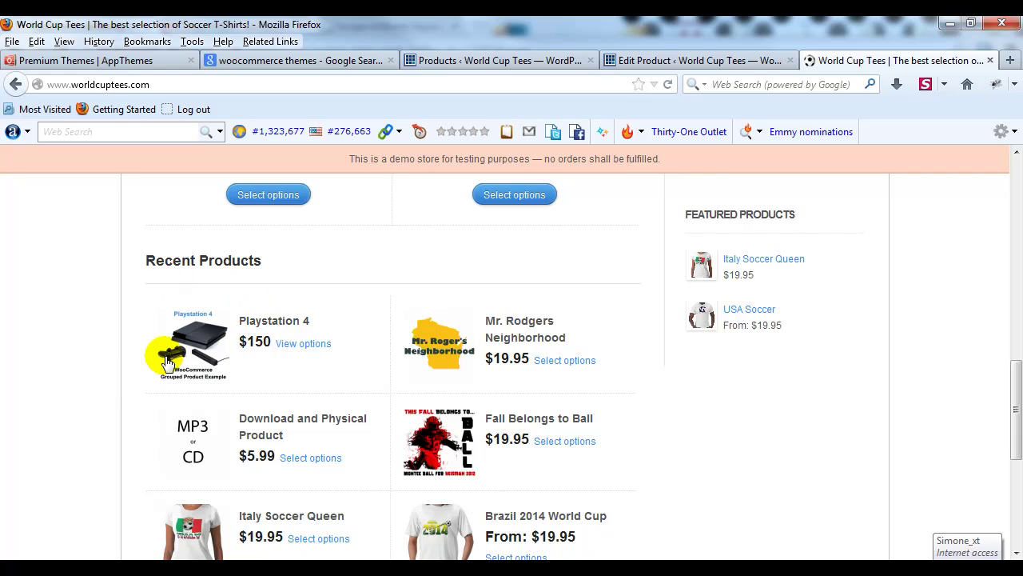
{"action": "left_click", "coordinate": [242, 337]}
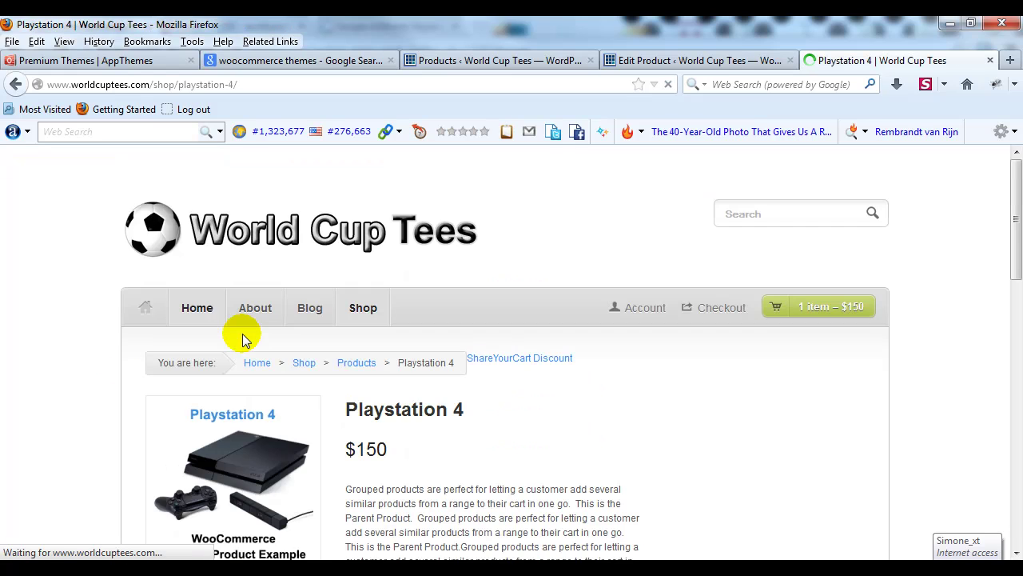
{"action": "scroll", "coordinate": [487, 381], "scroll_direction": "down", "scroll_amount": 3}
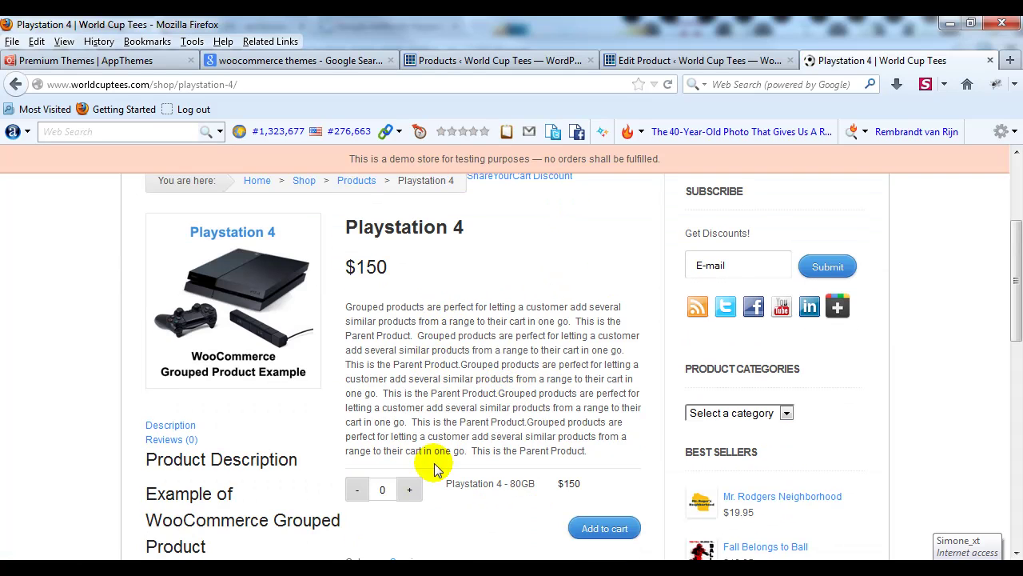
{"action": "scroll", "coordinate": [456, 502], "scroll_direction": "down", "scroll_amount": 2}
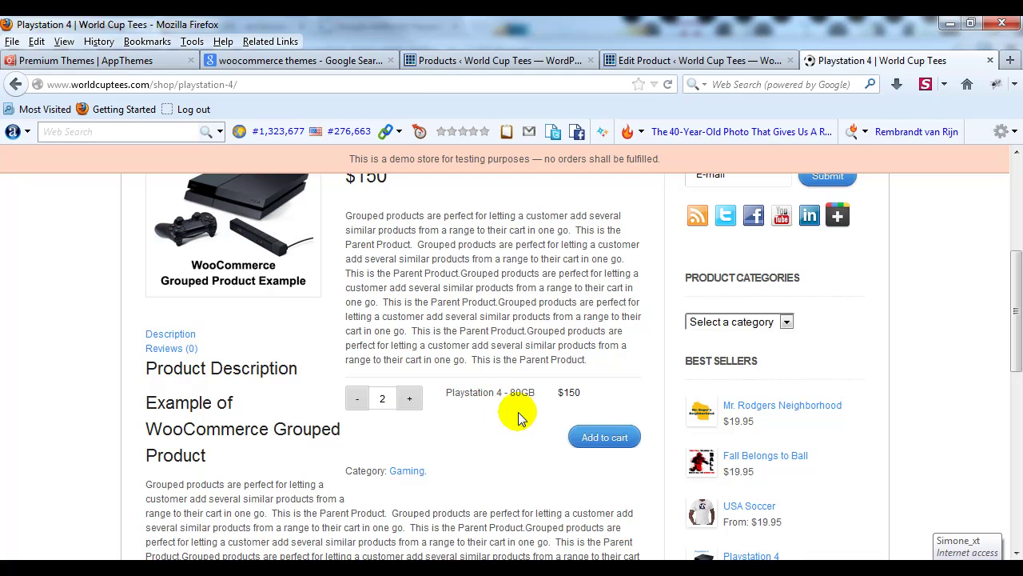
{"action": "scroll", "coordinate": [492, 429], "scroll_direction": "up", "scroll_amount": 2}
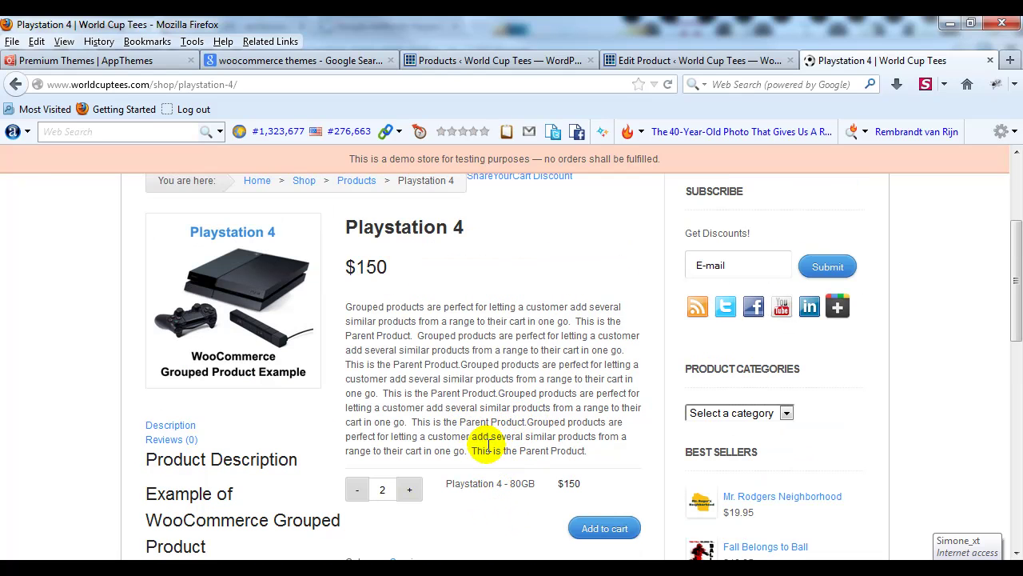
Start a new product and copy the 'Playstation 4 - 120GB' name from the Notepad notes.
{"action": "left_click", "coordinate": [698, 62]}
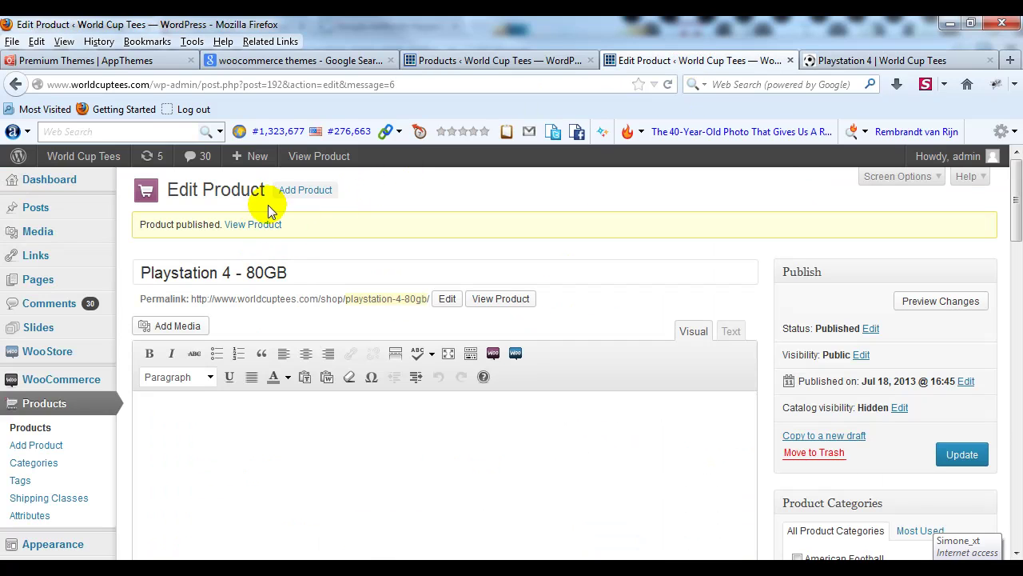
{"action": "left_click", "coordinate": [301, 194]}
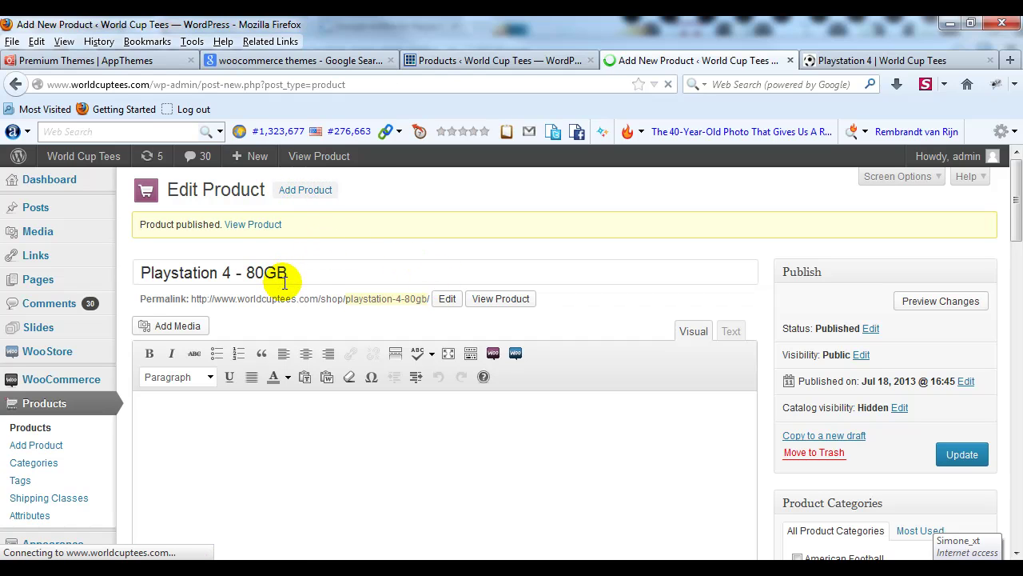
{"action": "key", "text": "alt+Tab"}
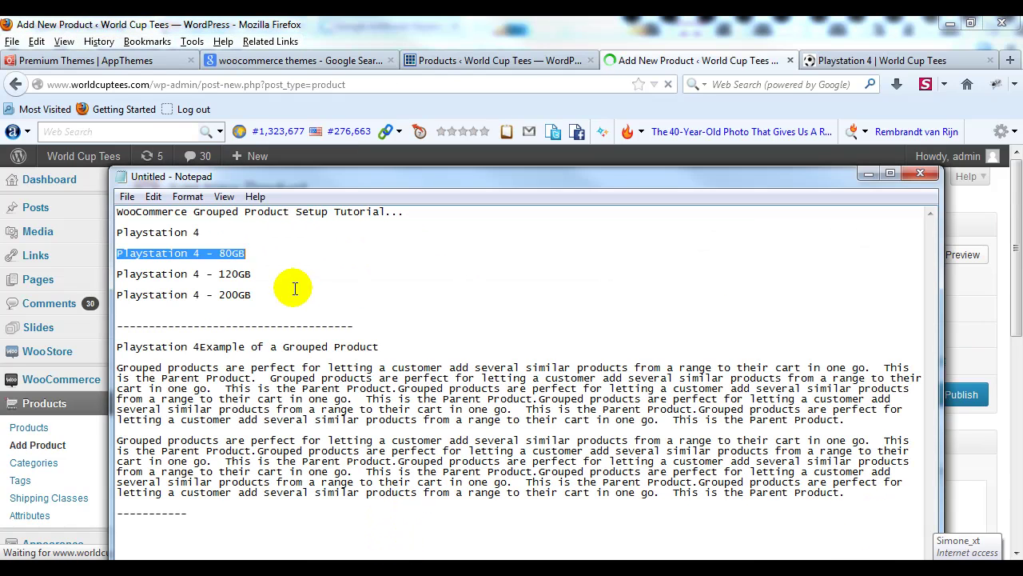
{"action": "left_click_drag", "start_coordinate": [253, 273], "coordinate": [100, 272]}
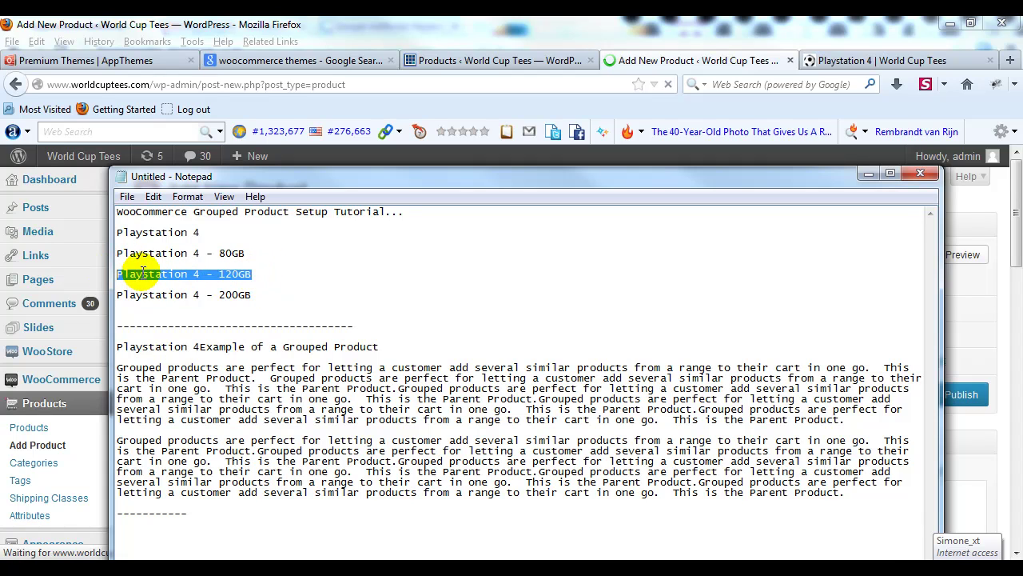
{"action": "right_click", "coordinate": [143, 270]}
{"action": "left_click", "coordinate": [178, 324]}
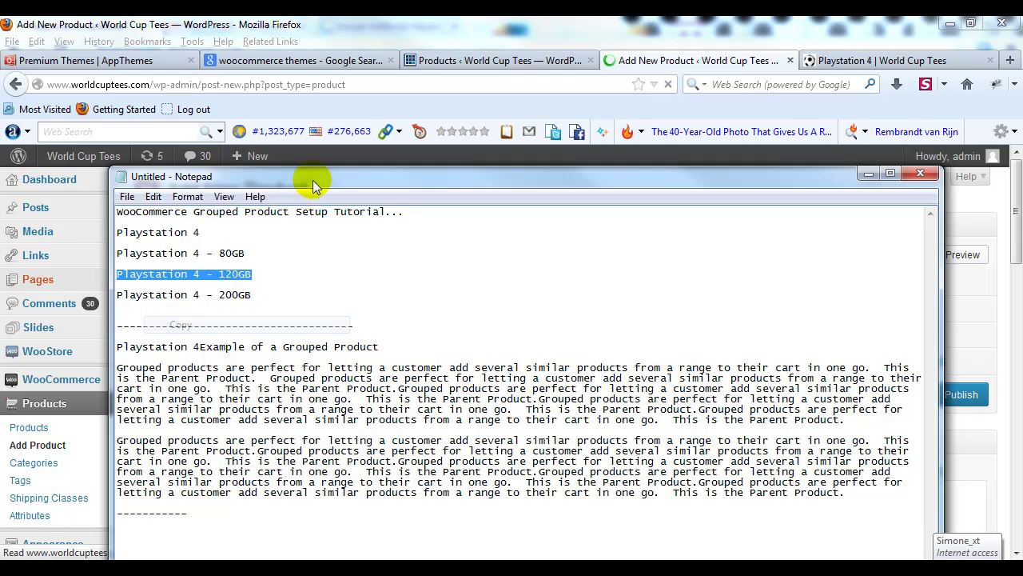
{"action": "left_click", "coordinate": [696, 62]}
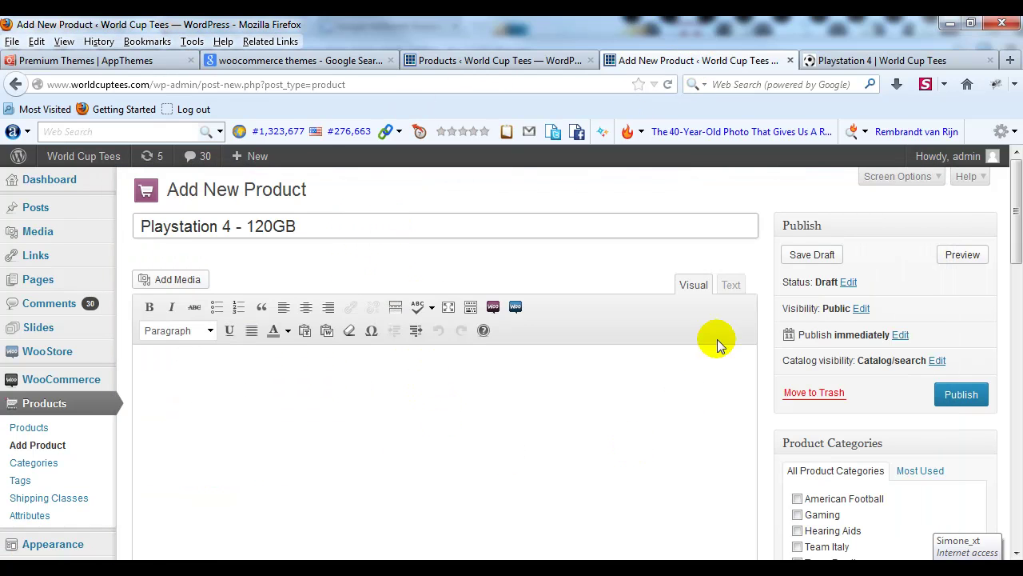
Set the 120GB product's catalog visibility to Hidden and its regular price to 200.
{"action": "scroll", "coordinate": [681, 389], "scroll_direction": "down", "scroll_amount": 2}
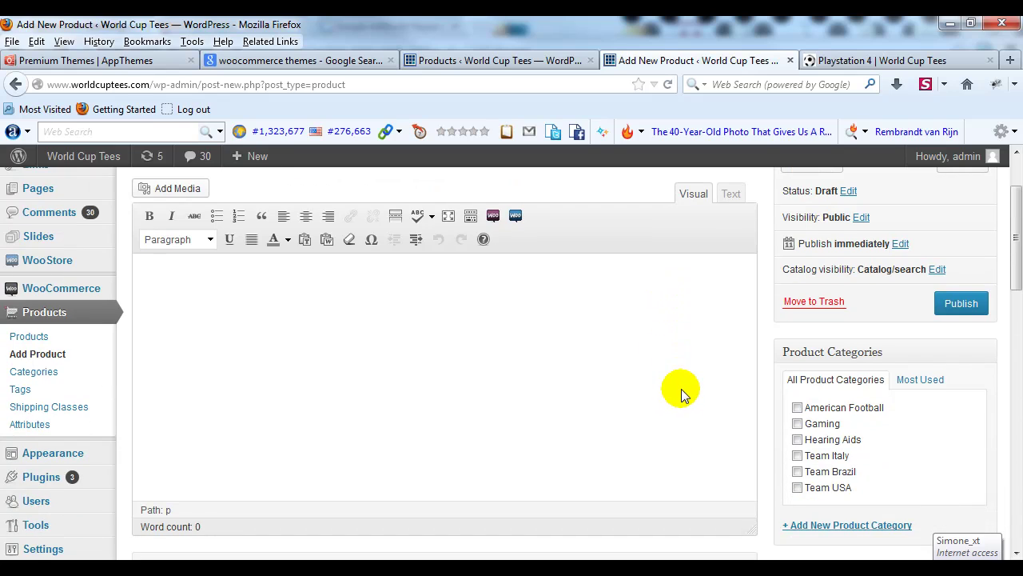
{"action": "left_click", "coordinate": [936, 269]}
{"action": "left_click", "coordinate": [788, 369]}
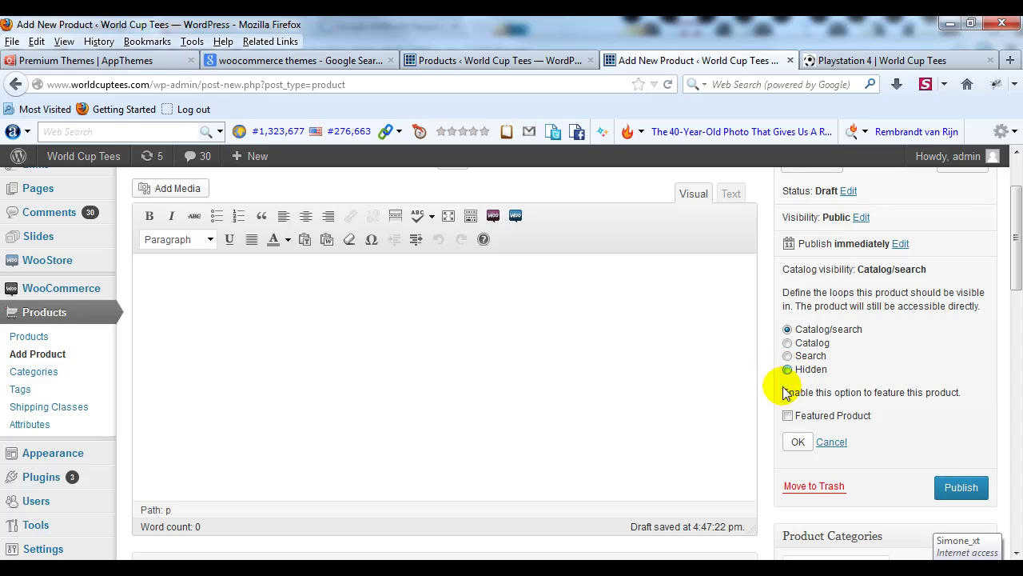
{"action": "left_click", "coordinate": [794, 441]}
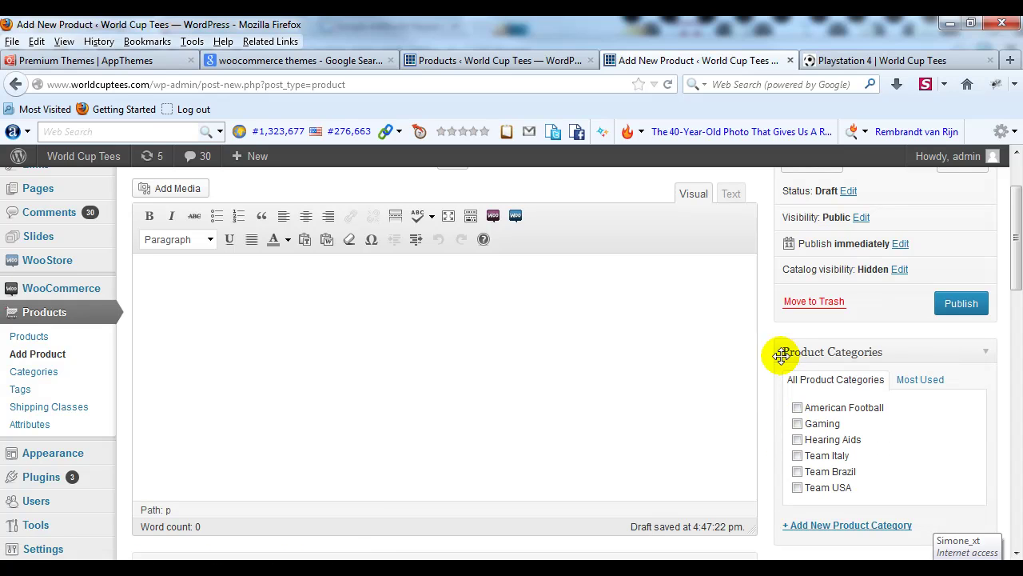
{"action": "scroll", "coordinate": [475, 342], "scroll_direction": "down", "scroll_amount": 5}
{"action": "scroll", "coordinate": [420, 360], "scroll_direction": "down", "scroll_amount": 4}
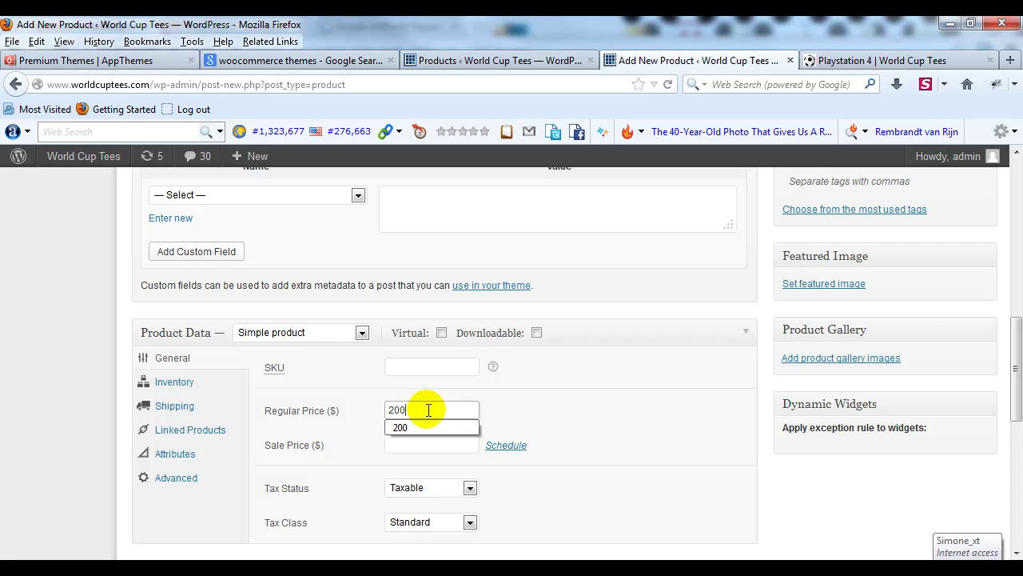
{"action": "left_click", "coordinate": [548, 406]}
Group the product under Playstation 4, publish it, and begin another new product.
{"action": "scroll", "coordinate": [525, 409], "scroll_direction": "down", "scroll_amount": 2}
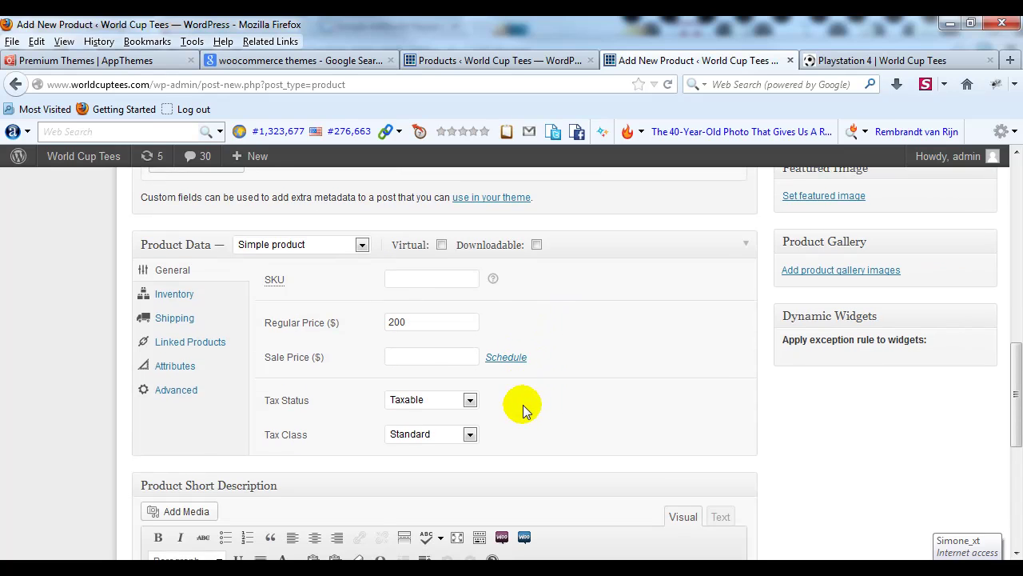
{"action": "left_click", "coordinate": [192, 342]}
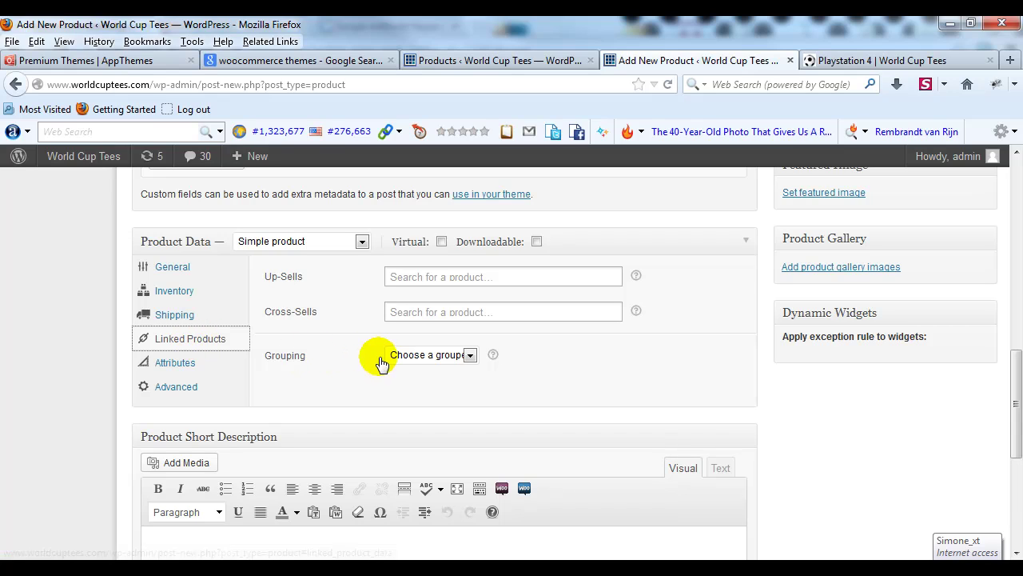
{"action": "left_click", "coordinate": [471, 356]}
{"action": "left_click", "coordinate": [464, 383]}
{"action": "scroll", "coordinate": [743, 434], "scroll_direction": "down", "scroll_amount": 4}
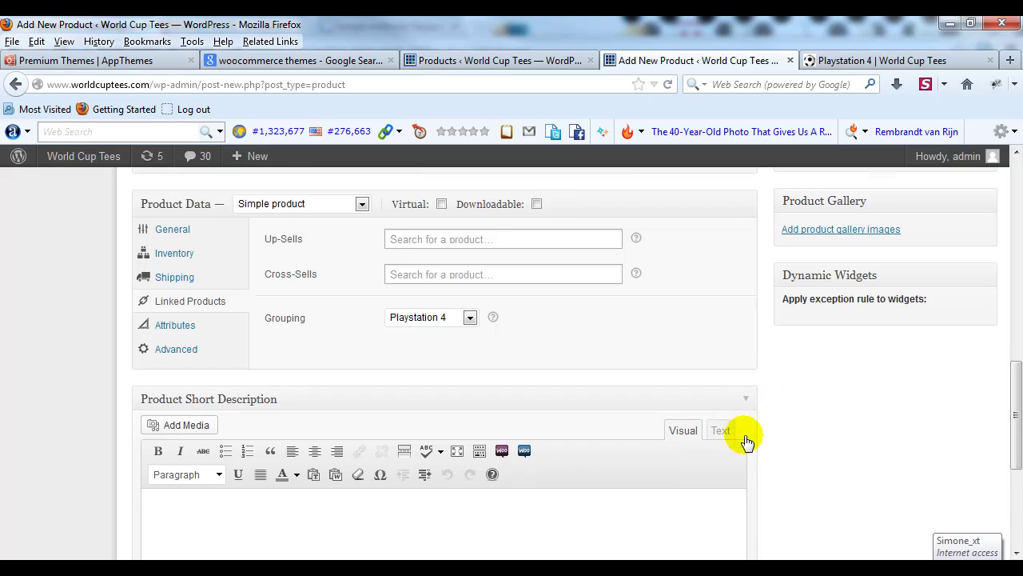
{"action": "scroll", "coordinate": [749, 434], "scroll_direction": "up", "scroll_amount": 12}
{"action": "scroll", "coordinate": [757, 428], "scroll_direction": "up", "scroll_amount": 2}
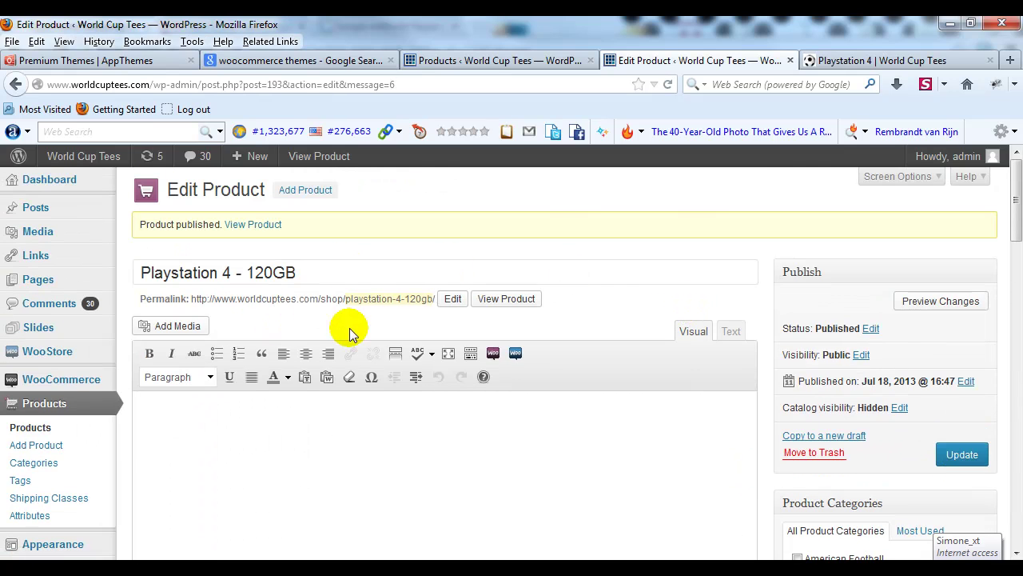
{"action": "left_click", "coordinate": [291, 191]}
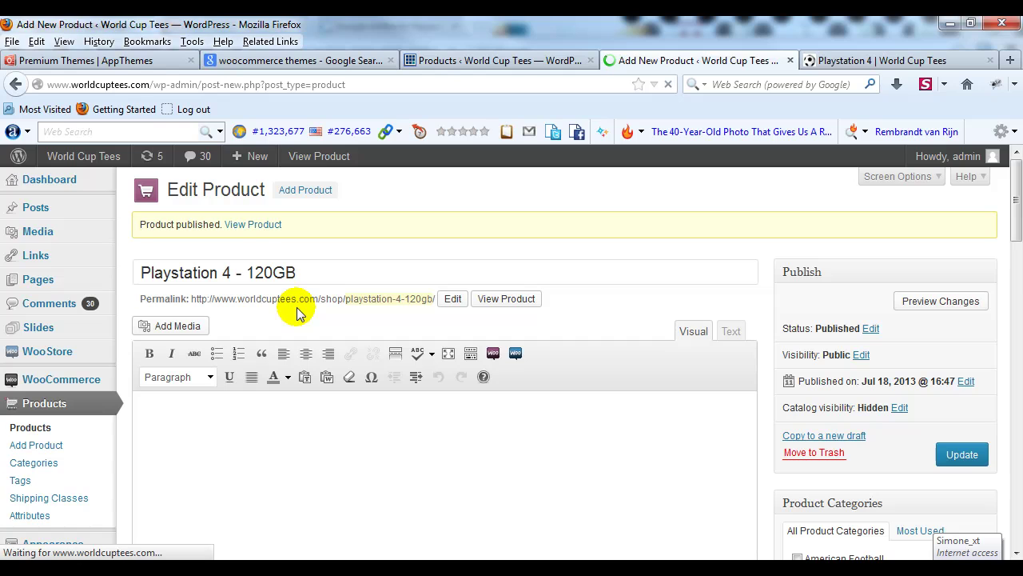
Copy 'Playstation 4 - 200GB' from the Notepad notes and paste it as the product title.
{"action": "key", "text": "alt+Tab"}
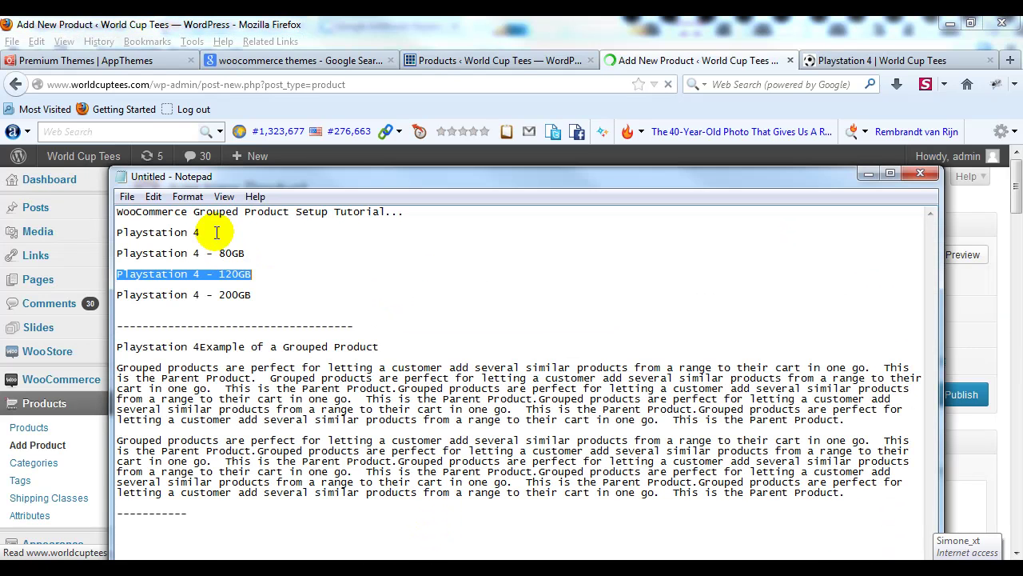
{"action": "left_click_drag", "start_coordinate": [255, 294], "coordinate": [91, 293]}
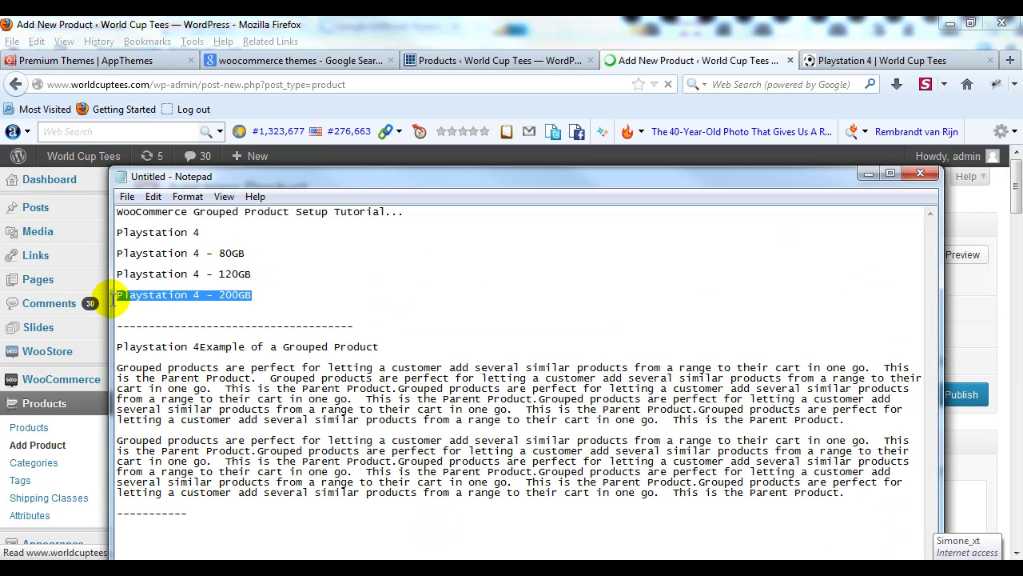
{"action": "right_click", "coordinate": [136, 296]}
{"action": "left_click", "coordinate": [182, 347]}
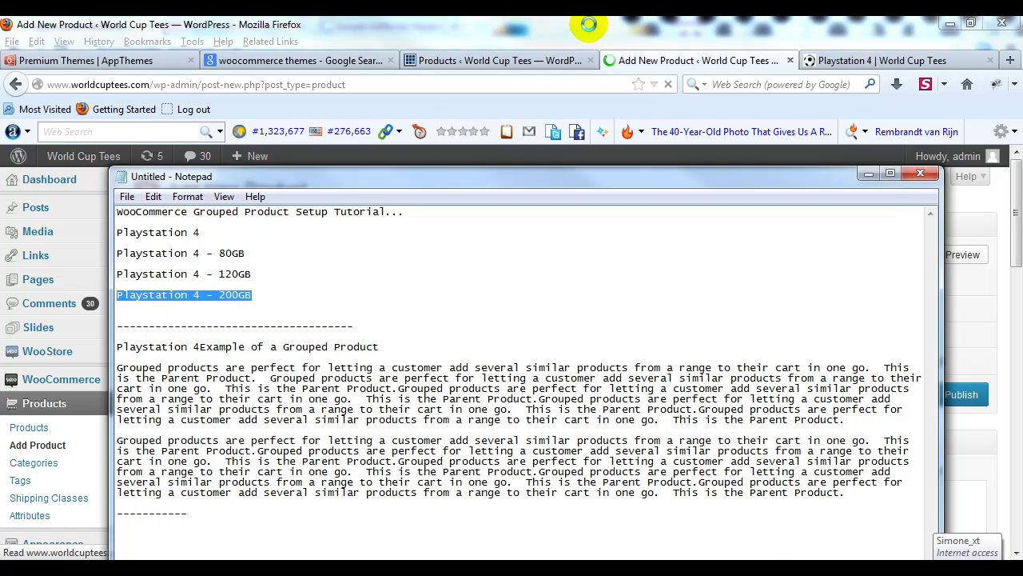
{"action": "left_click", "coordinate": [589, 30]}
{"action": "left_click", "coordinate": [395, 225]}
{"action": "key", "text": "ctrl+v"}
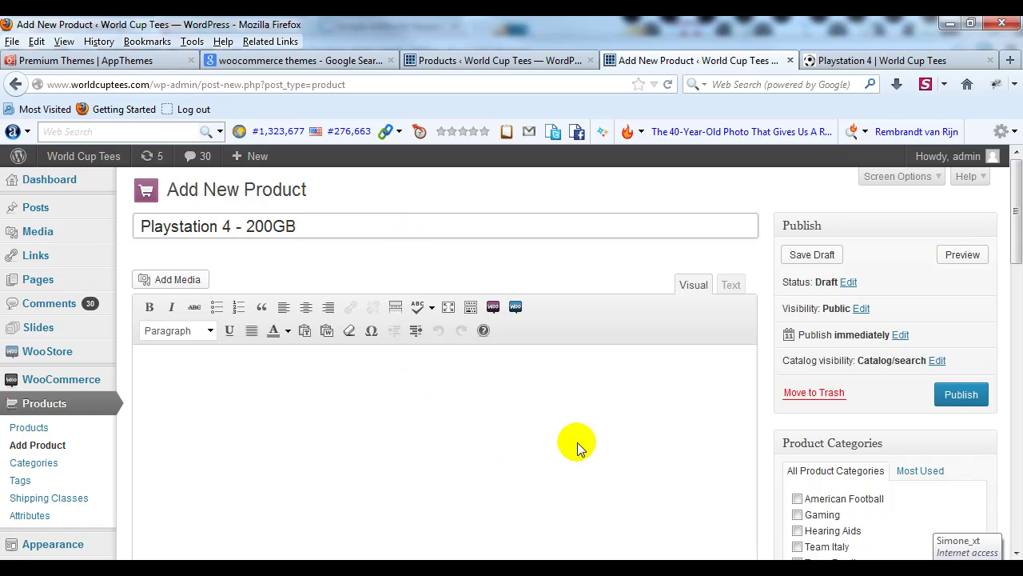
Set the 200GB product's catalog visibility to Hidden and its regular price to 250.
{"action": "left_click", "coordinate": [936, 361]}
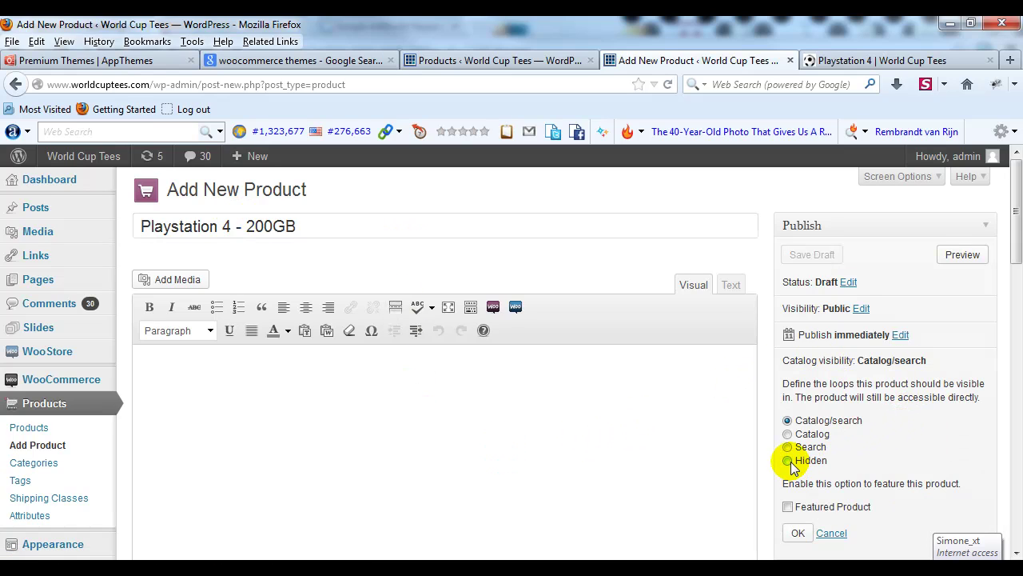
{"action": "left_click", "coordinate": [796, 532]}
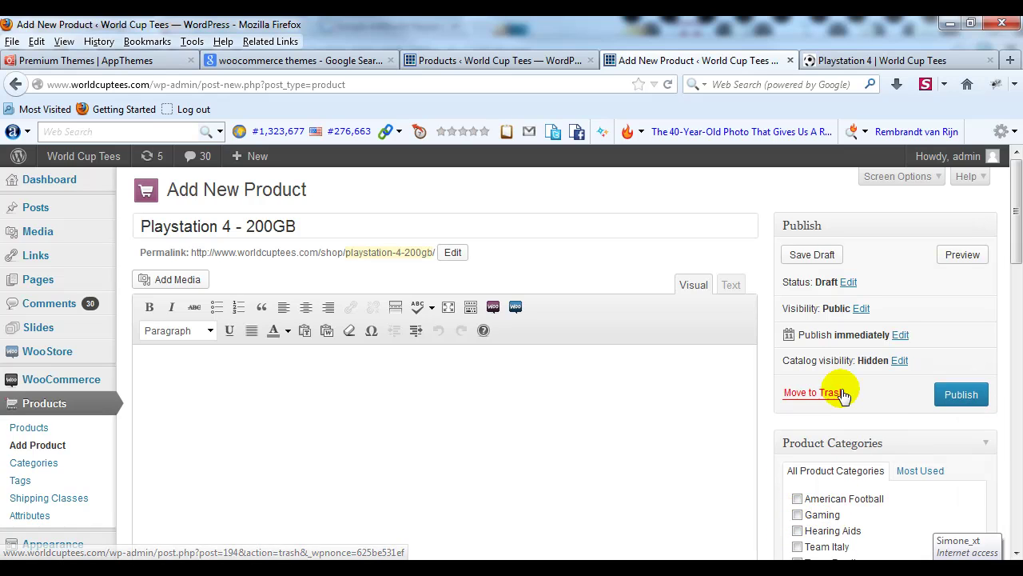
{"action": "scroll", "coordinate": [345, 282], "scroll_direction": "down", "scroll_amount": 5}
{"action": "scroll", "coordinate": [345, 286], "scroll_direction": "down", "scroll_amount": 4}
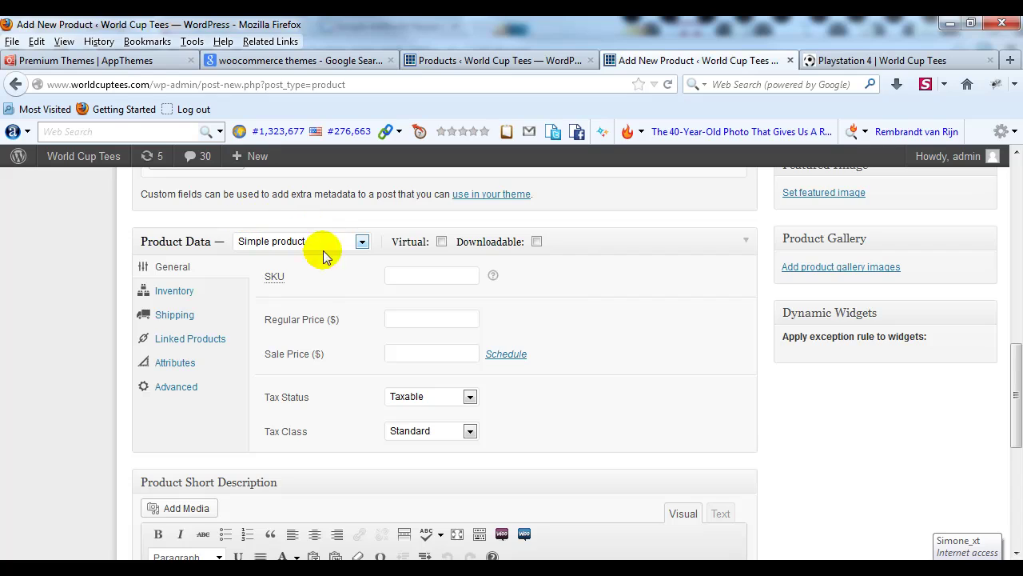
{"action": "left_click", "coordinate": [415, 318]}
{"action": "type", "text": "250"}
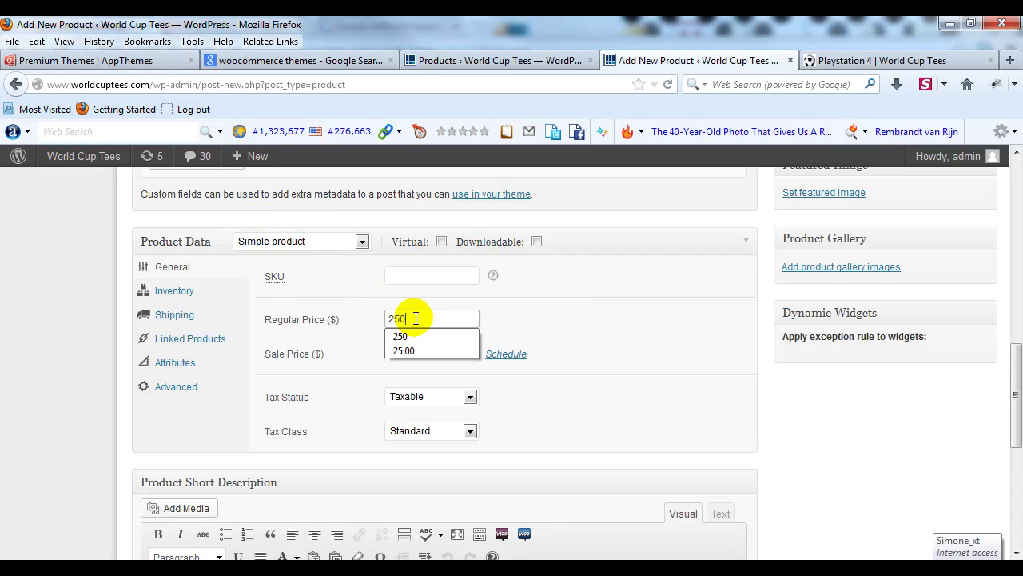
Group the 200GB product under Playstation 4, publish it, and view the Playstation 4 shop page.
{"action": "left_click", "coordinate": [192, 344]}
{"action": "left_click", "coordinate": [411, 356]}
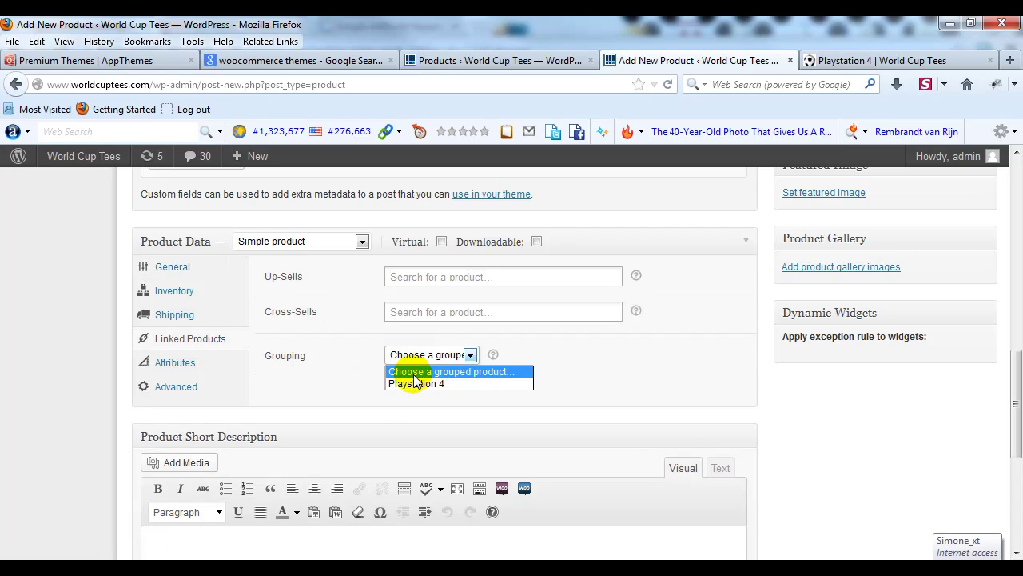
{"action": "left_click", "coordinate": [414, 385]}
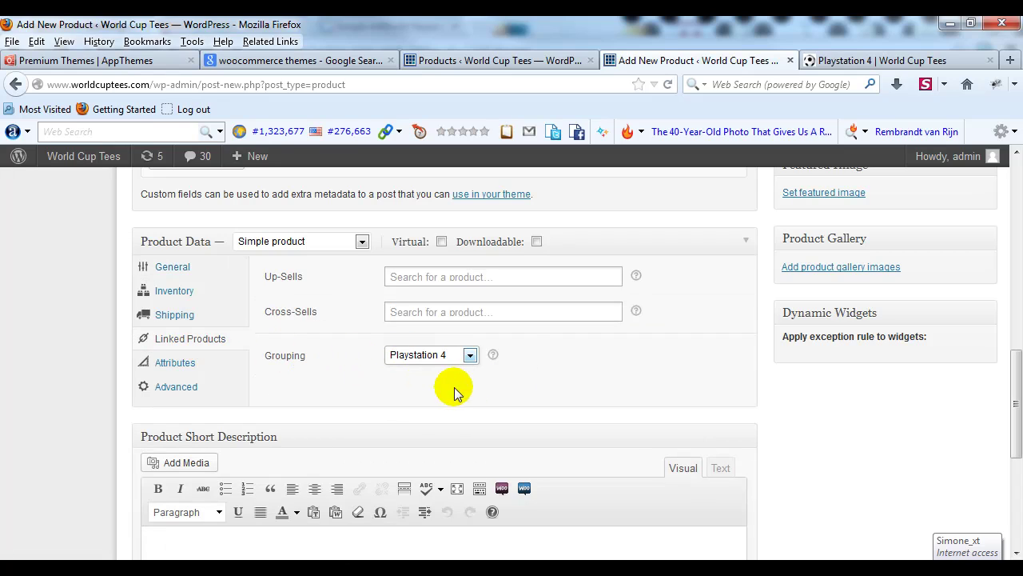
{"action": "scroll", "coordinate": [645, 367], "scroll_direction": "up", "scroll_amount": 5}
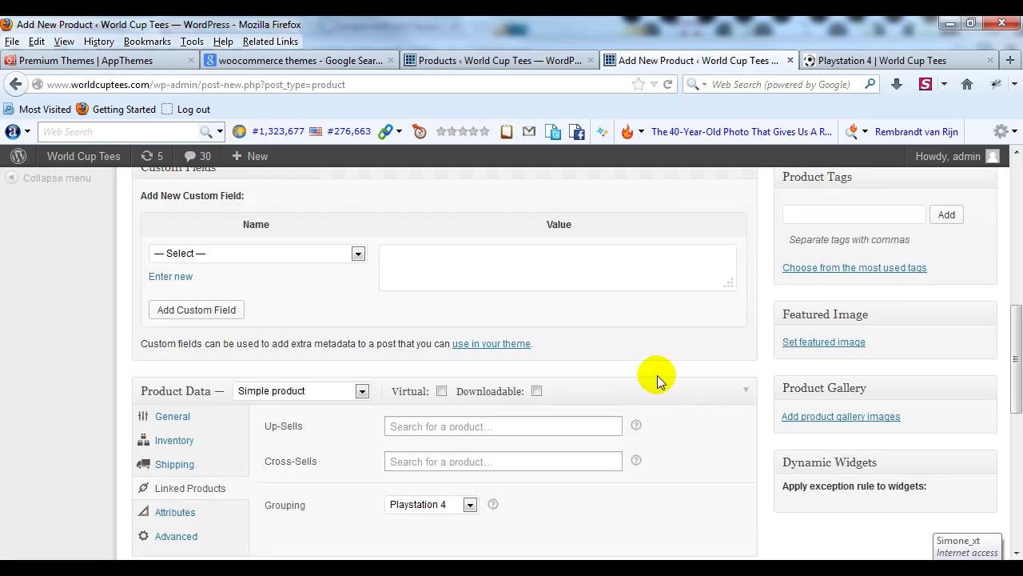
{"action": "scroll", "coordinate": [923, 274], "scroll_direction": "up", "scroll_amount": 1}
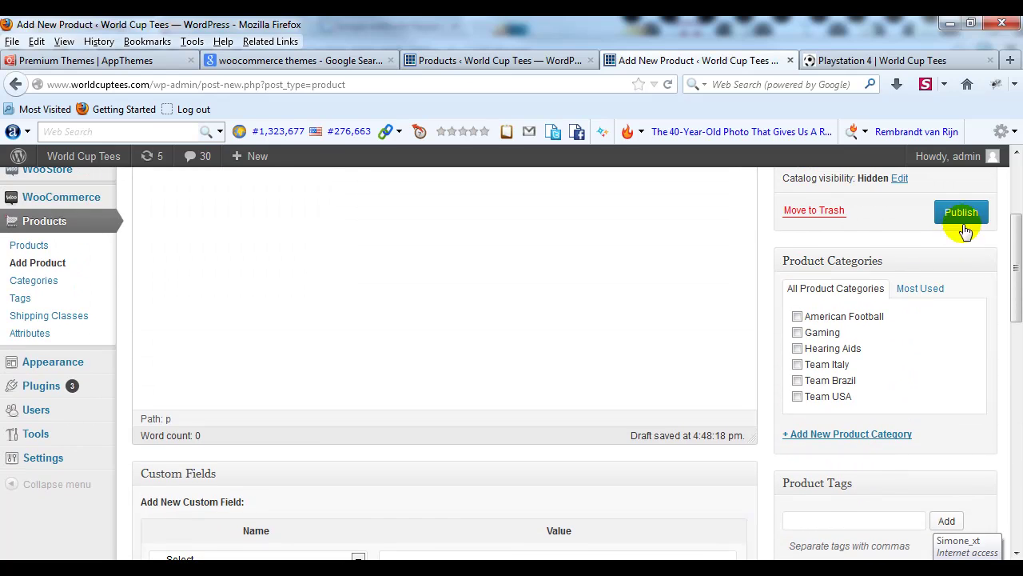
{"action": "left_click", "coordinate": [959, 213]}
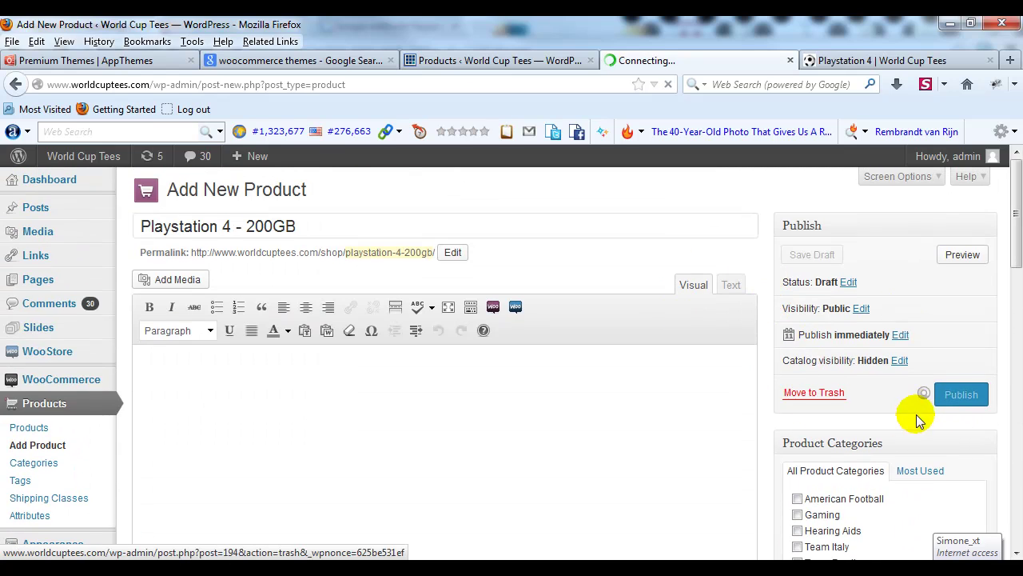
{"action": "left_click", "coordinate": [850, 60]}
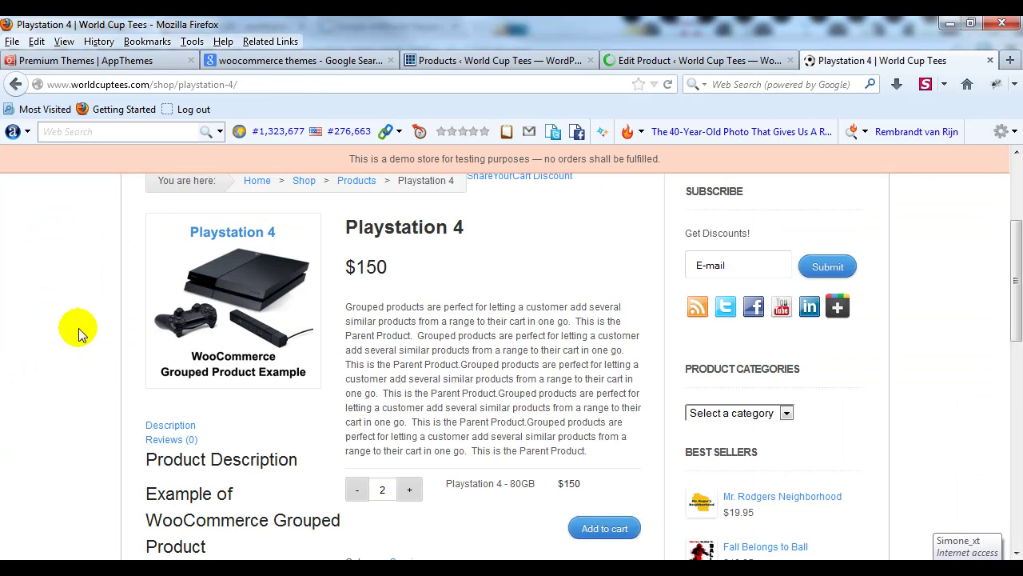
Reload the Playstation 4 shop page and check its From: $150 price.
{"action": "key", "text": "F5"}
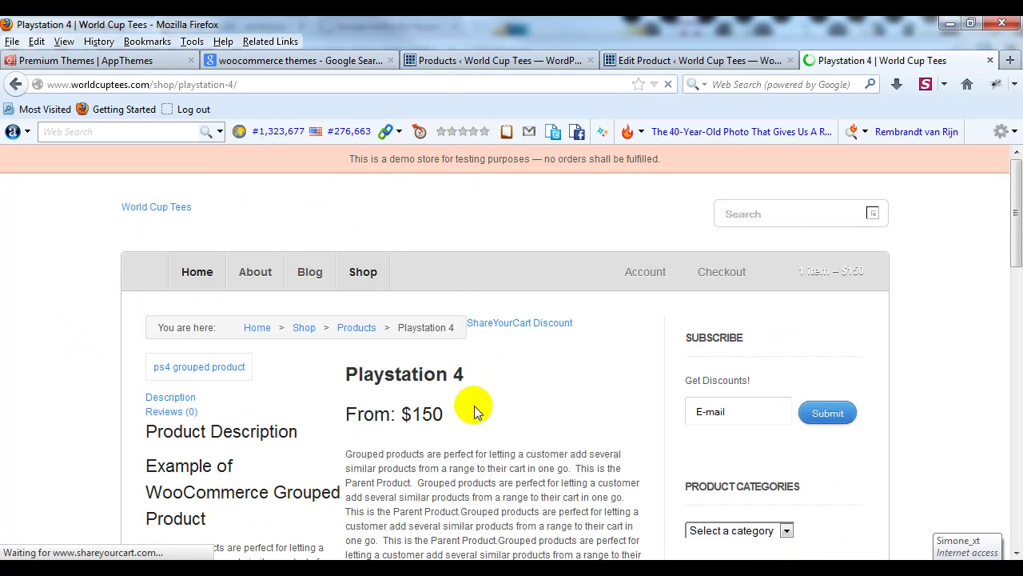
{"action": "scroll", "coordinate": [474, 410], "scroll_direction": "down", "scroll_amount": 5}
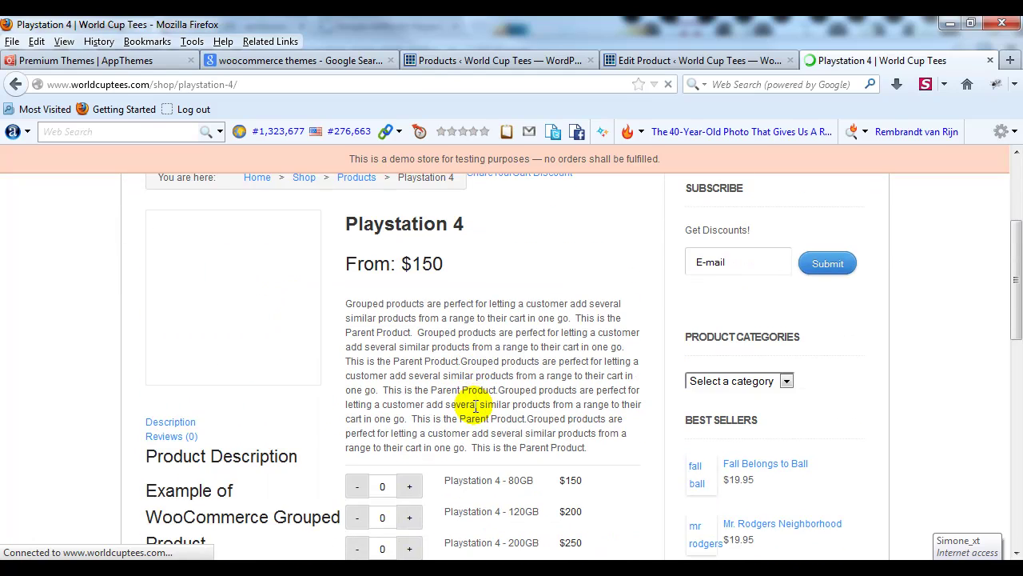
{"action": "scroll", "coordinate": [541, 423], "scroll_direction": "up", "scroll_amount": 3}
{"action": "scroll", "coordinate": [555, 418], "scroll_direction": "up", "scroll_amount": 2}
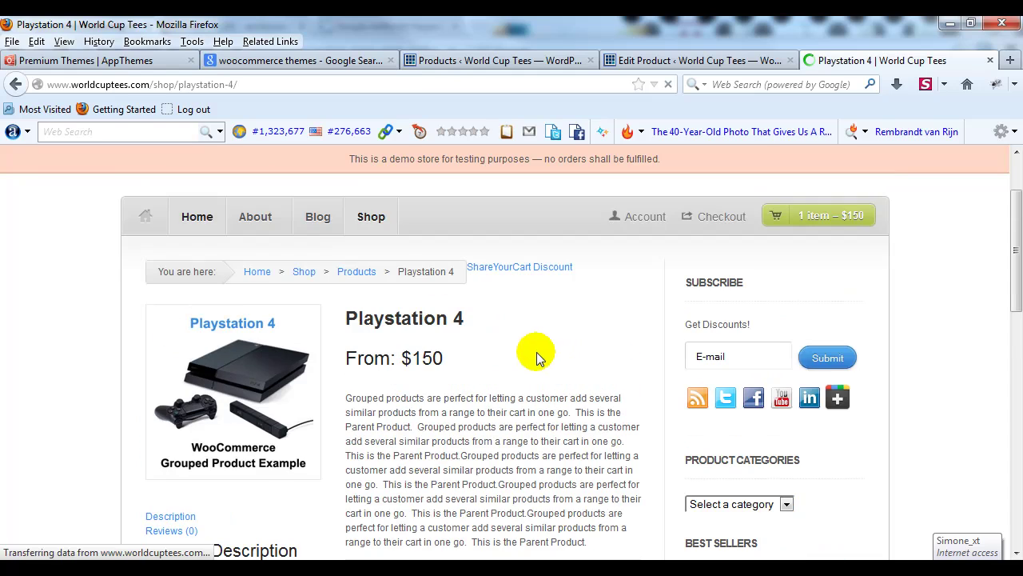
{"action": "triple_click", "coordinate": [431, 359]}
{"action": "left_click", "coordinate": [444, 373]}
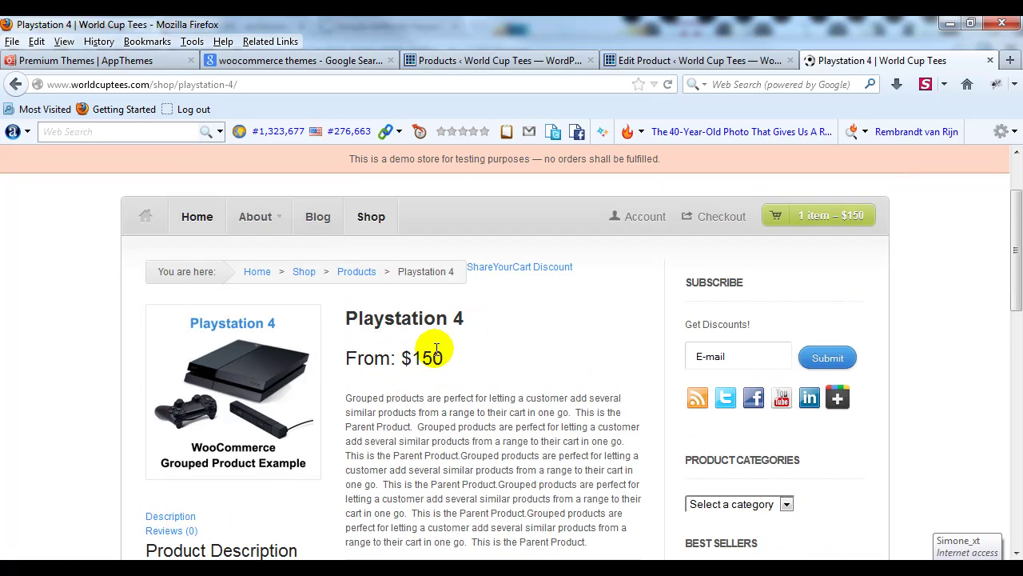
Set the Playstation 4 - 80GB quantity to 1 and review the 80GB, 120GB and 200GB rows.
{"action": "scroll", "coordinate": [421, 372], "scroll_direction": "down", "scroll_amount": 4}
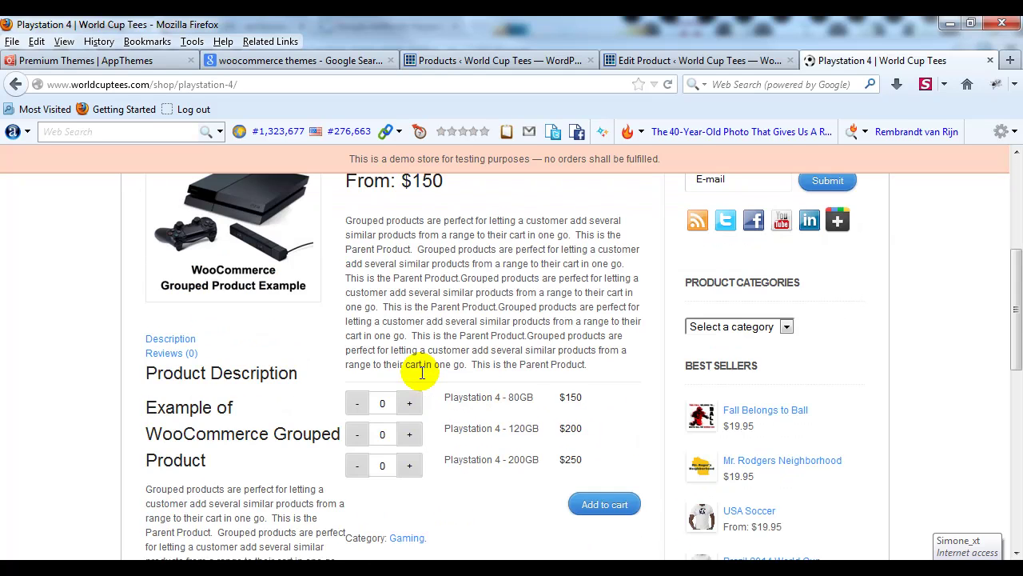
{"action": "scroll", "coordinate": [421, 371], "scroll_direction": "down", "scroll_amount": 2}
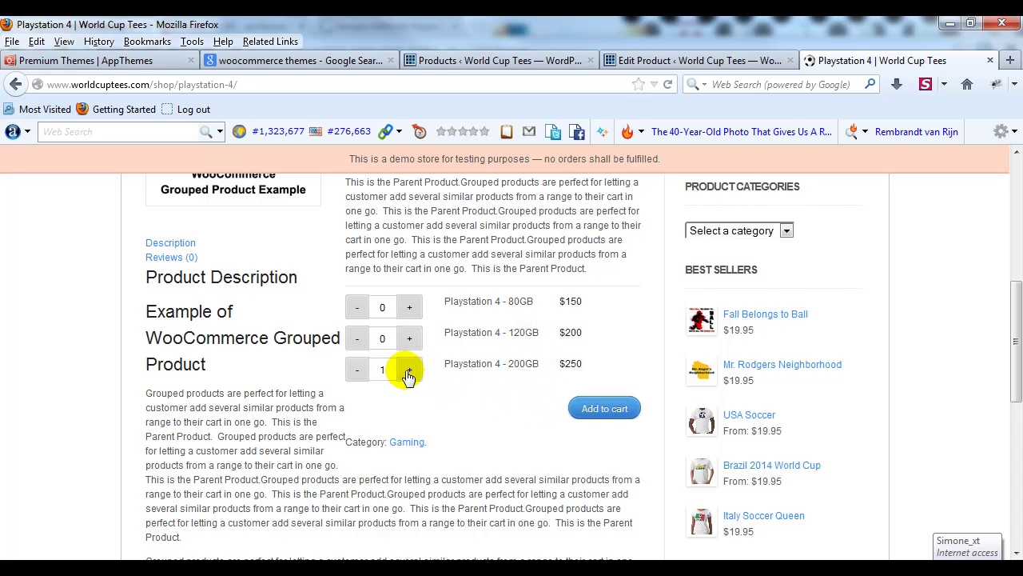
{"action": "left_click", "coordinate": [409, 307]}
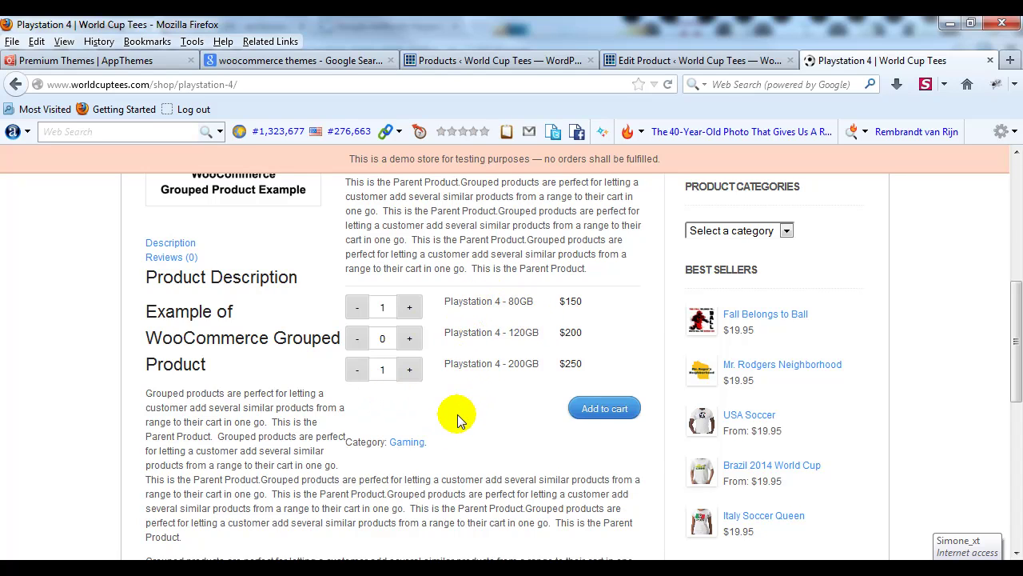
{"action": "scroll", "coordinate": [458, 419], "scroll_direction": "up", "scroll_amount": 4}
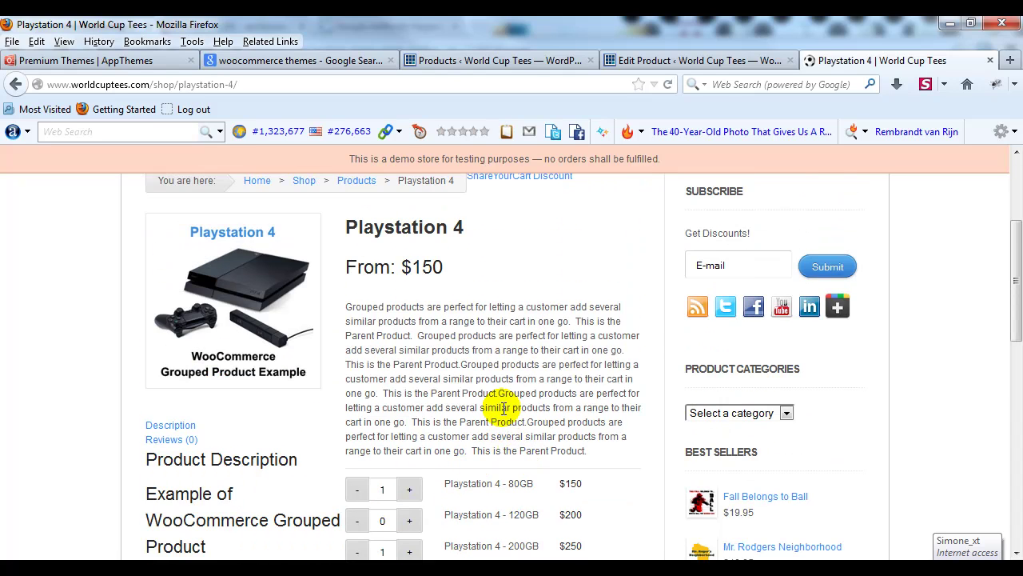
{"action": "scroll", "coordinate": [507, 404], "scroll_direction": "down", "scroll_amount": 2}
{"action": "scroll", "coordinate": [498, 425], "scroll_direction": "up", "scroll_amount": 2}
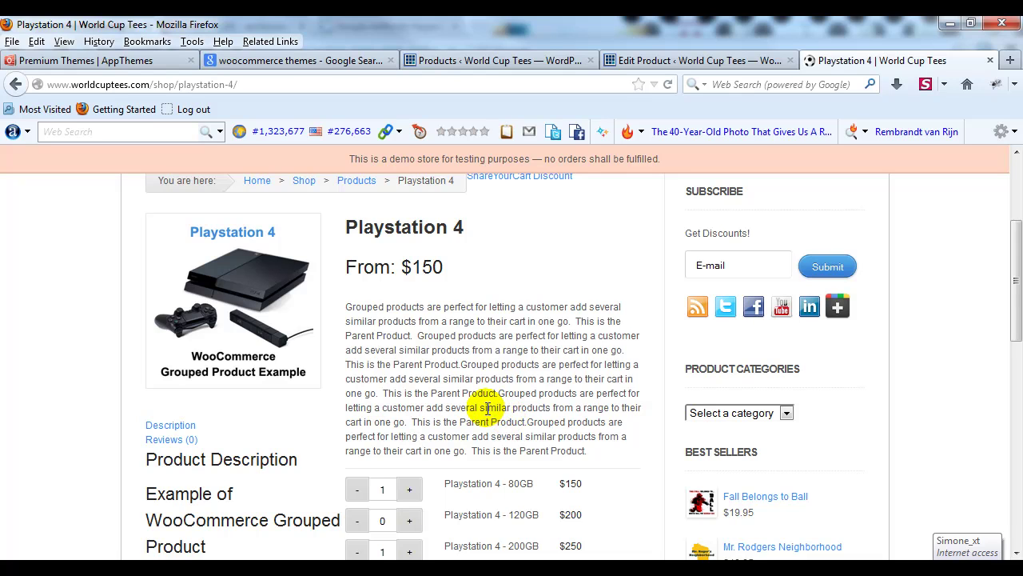
{"action": "scroll", "coordinate": [483, 408], "scroll_direction": "up", "scroll_amount": 2}
{"action": "scroll", "coordinate": [480, 407], "scroll_direction": "down", "scroll_amount": 2}
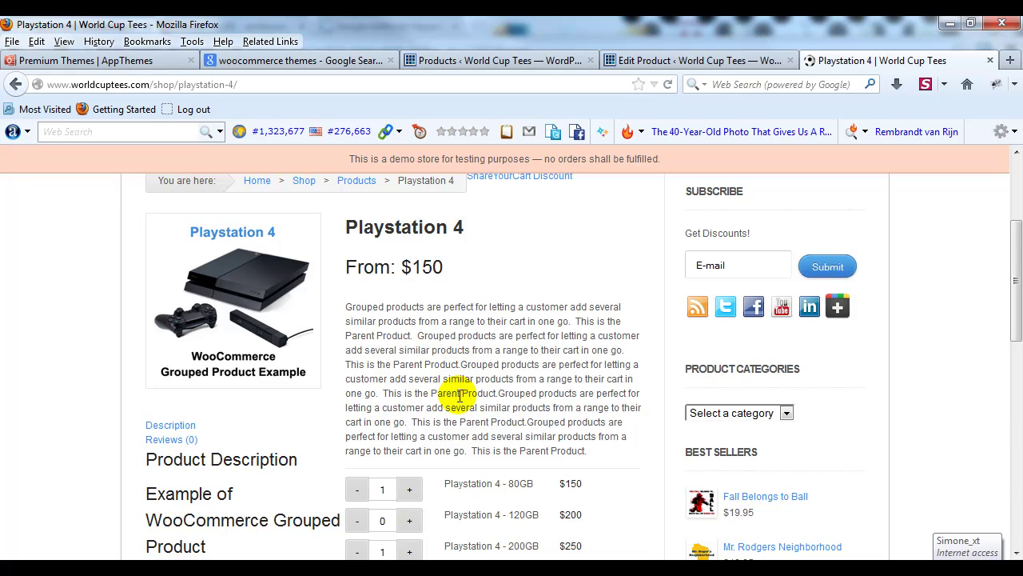
{"action": "scroll", "coordinate": [467, 393], "scroll_direction": "up", "scroll_amount": 2}
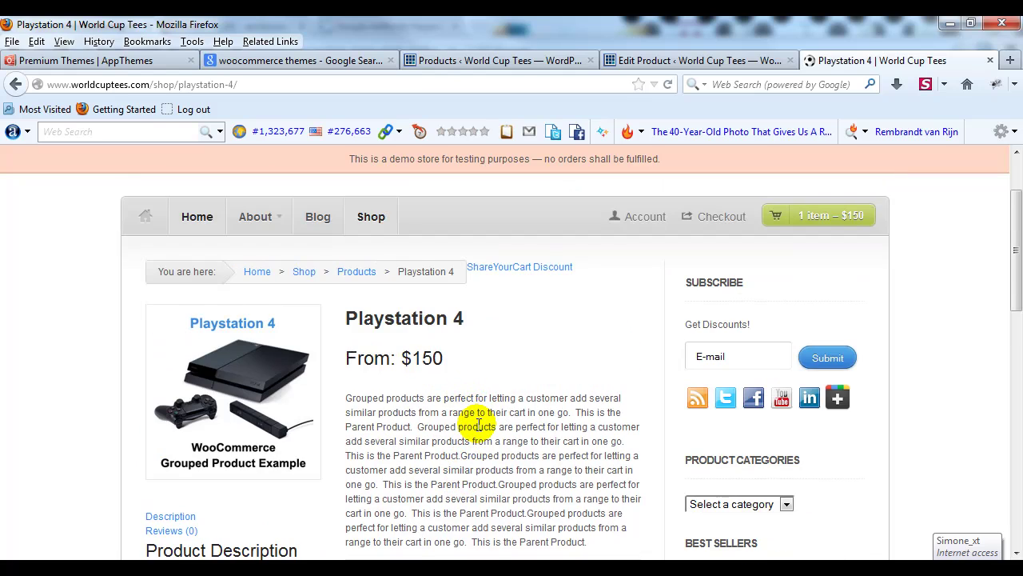
{"action": "scroll", "coordinate": [478, 424], "scroll_direction": "down", "scroll_amount": 2}
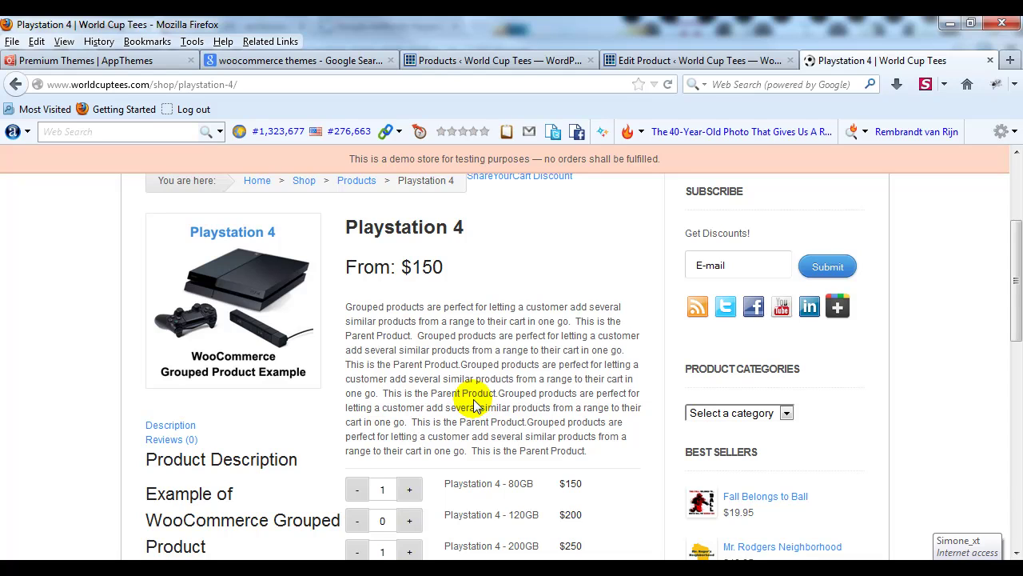
{"action": "left_click", "coordinate": [683, 61]}
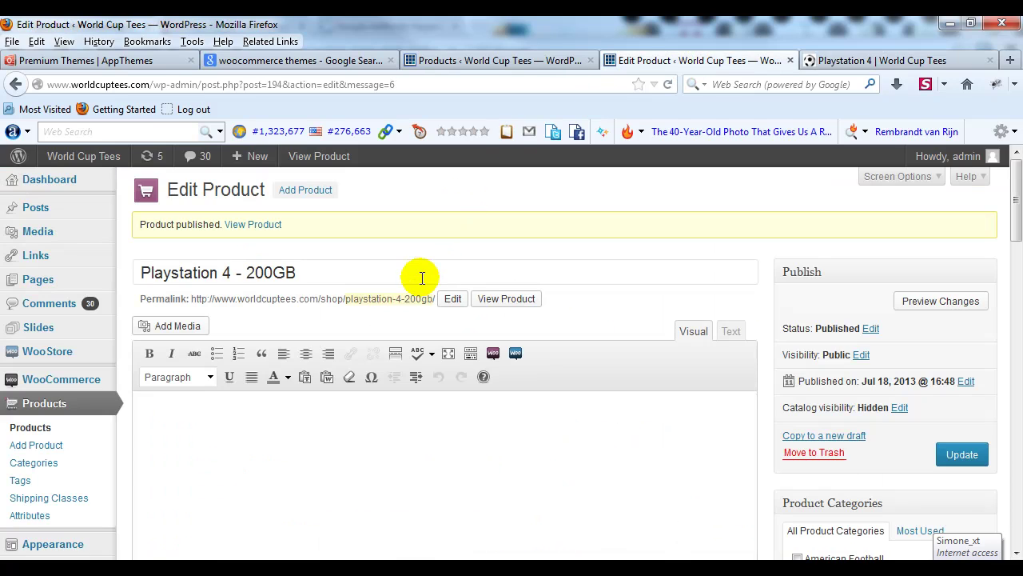
Confirm Playstation 4 as the 200GB product's Grouping parent under Linked Products.
{"action": "scroll", "coordinate": [368, 280], "scroll_direction": "down", "scroll_amount": 4}
{"action": "scroll", "coordinate": [498, 312], "scroll_direction": "up", "scroll_amount": 2}
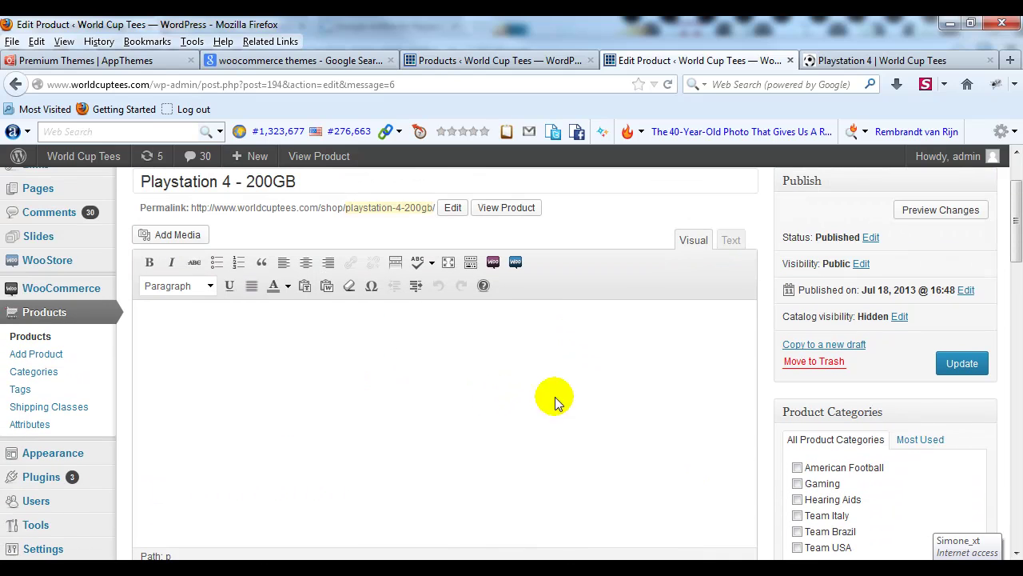
{"action": "scroll", "coordinate": [810, 341], "scroll_direction": "down", "scroll_amount": 10}
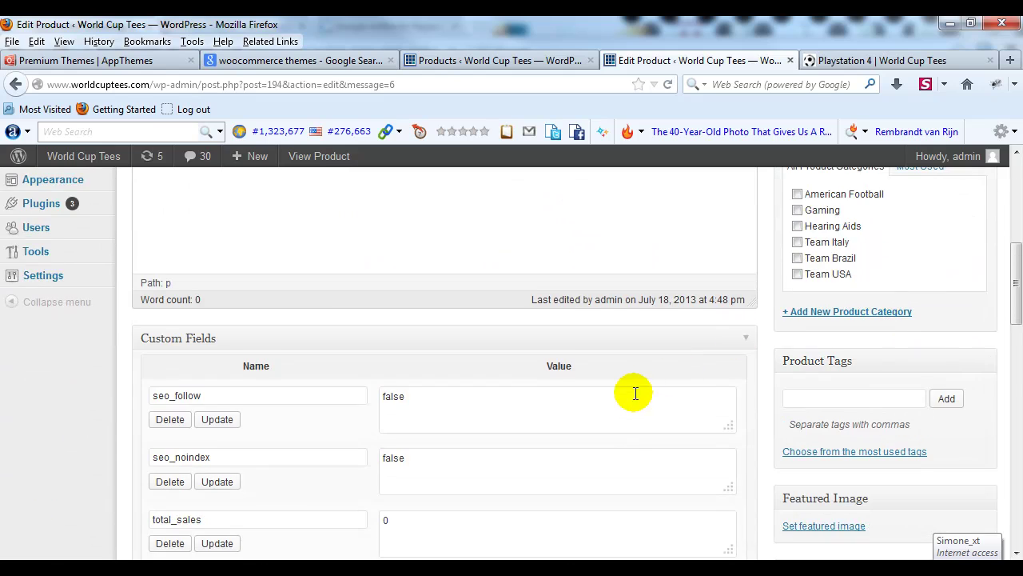
{"action": "scroll", "coordinate": [513, 465], "scroll_direction": "down", "scroll_amount": 3}
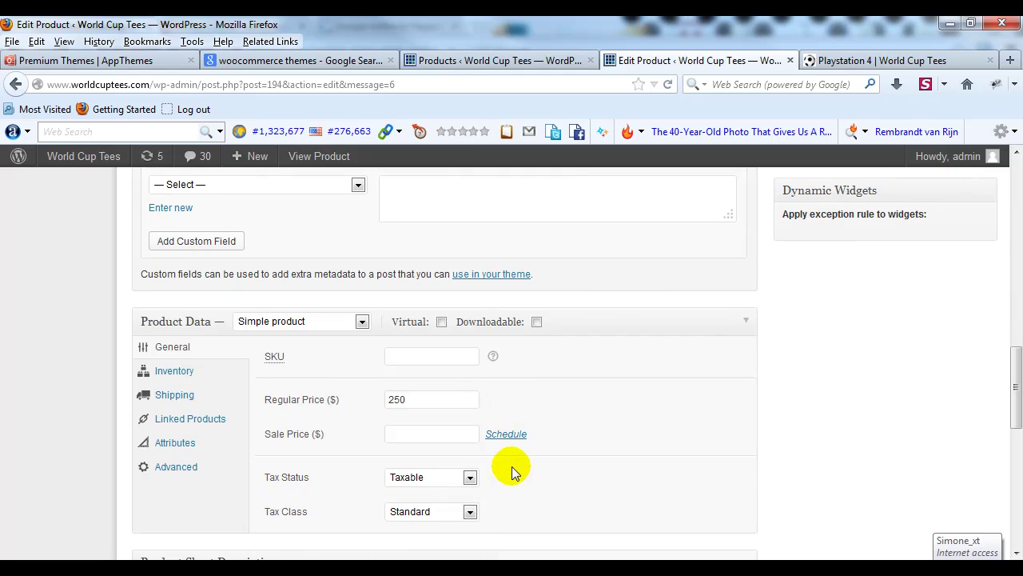
{"action": "left_click", "coordinate": [226, 422]}
{"action": "left_click", "coordinate": [436, 436]}
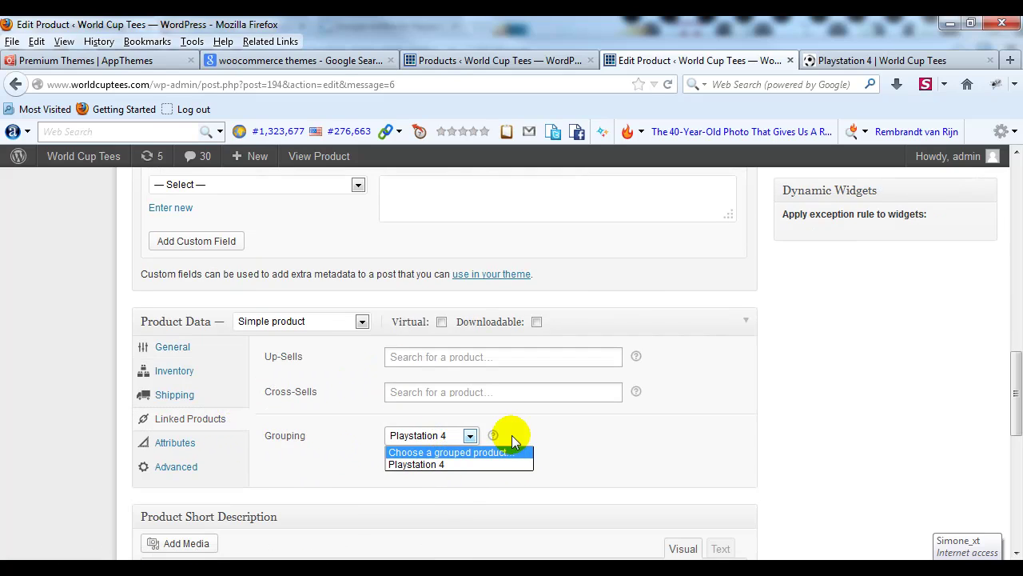
{"action": "left_click", "coordinate": [607, 465]}
Return to the Playstation 4 storefront page priced From: $150.
{"action": "scroll", "coordinate": [639, 438], "scroll_direction": "up", "scroll_amount": 2}
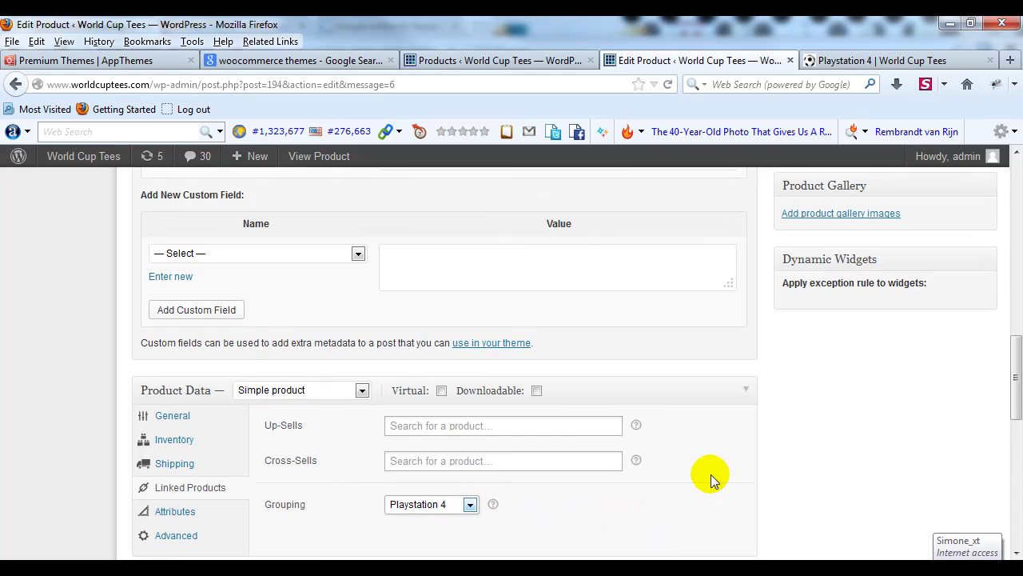
{"action": "scroll", "coordinate": [727, 489], "scroll_direction": "up", "scroll_amount": 10}
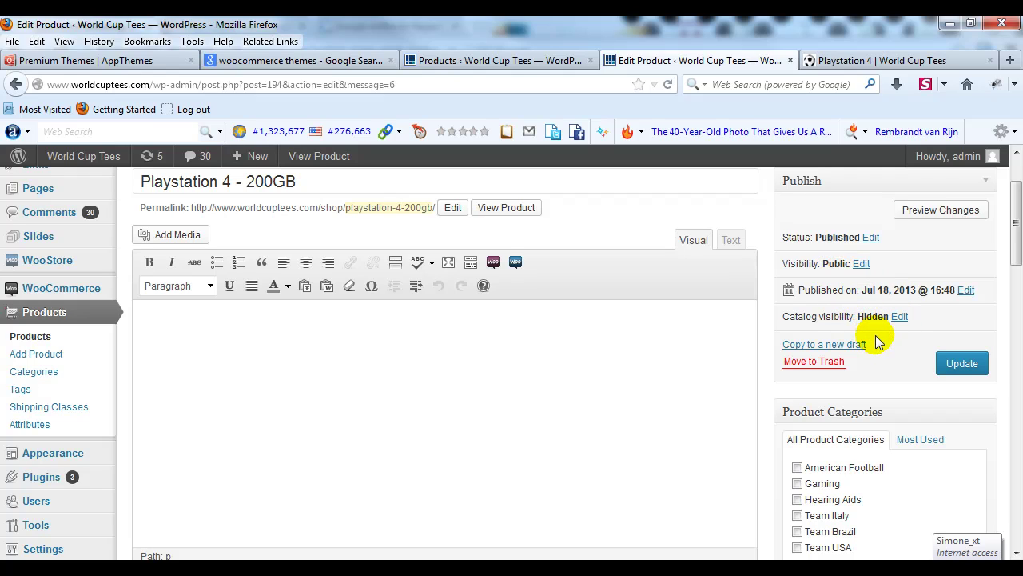
{"action": "left_click", "coordinate": [894, 58]}
{"action": "scroll", "coordinate": [613, 347], "scroll_direction": "up", "scroll_amount": 2}
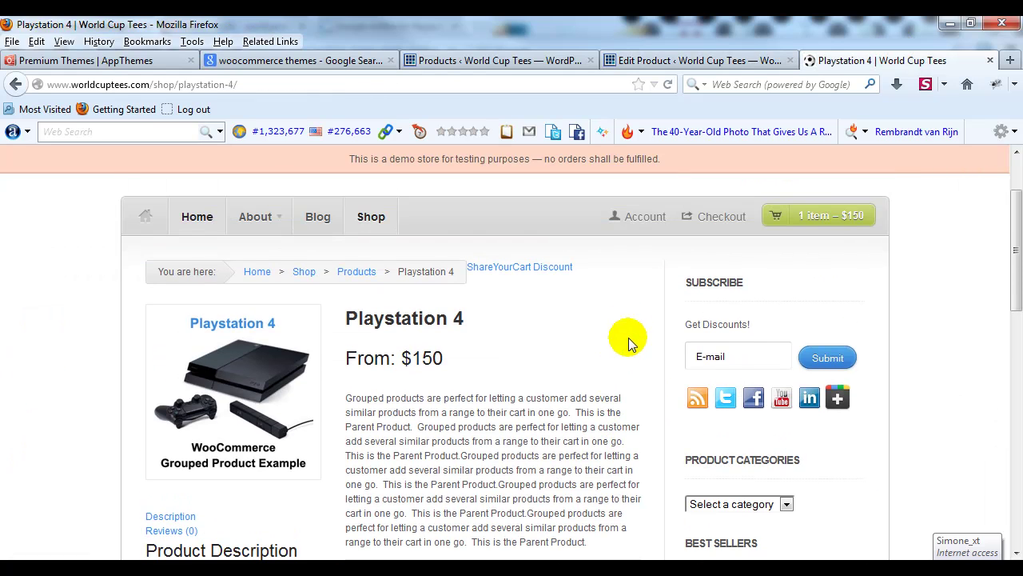